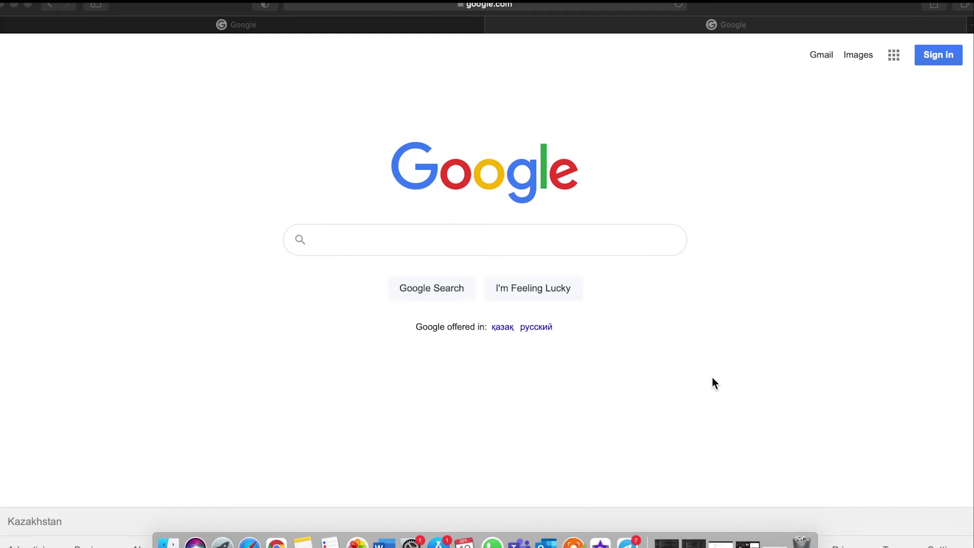
# Step: Search Google for gmail.com, open the Gmail site and start creating an account
pyautogui.click(545, 238)
pyautogui.write('gmai')
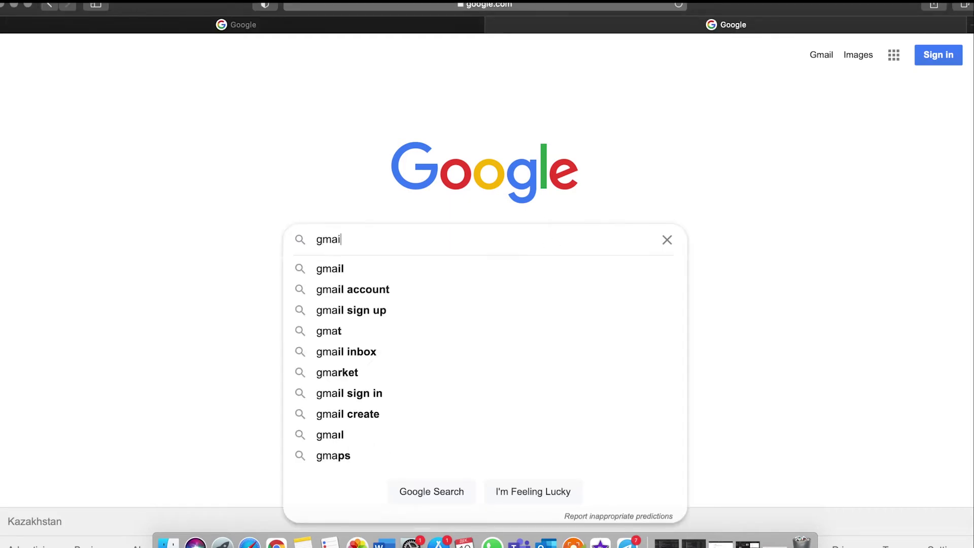
pyautogui.write('l.com')
pyautogui.press('Return')
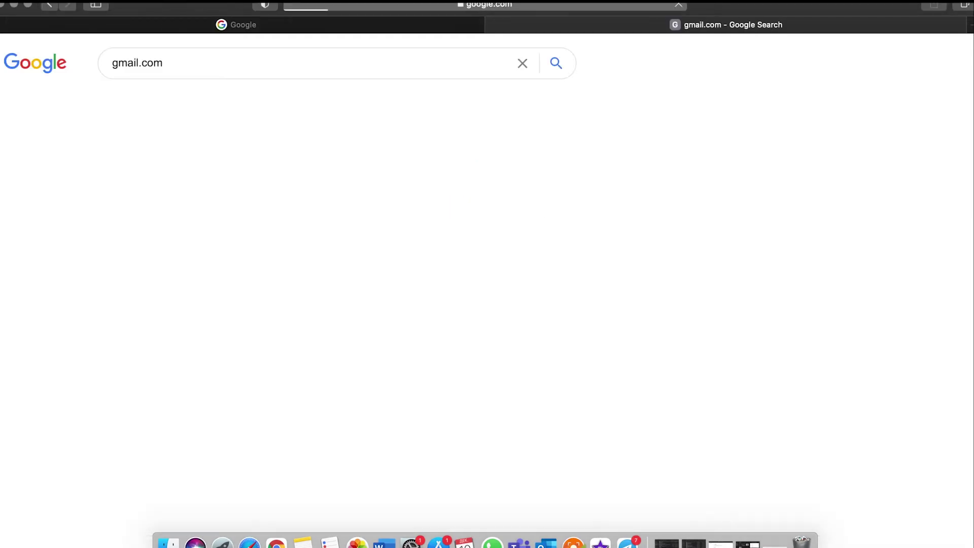
pyautogui.click(218, 280)
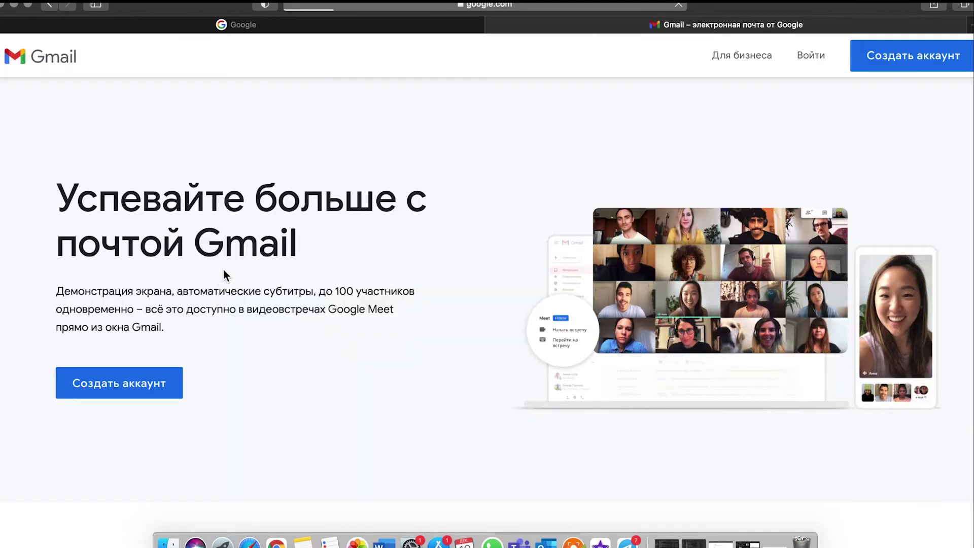
pyautogui.click(926, 64)
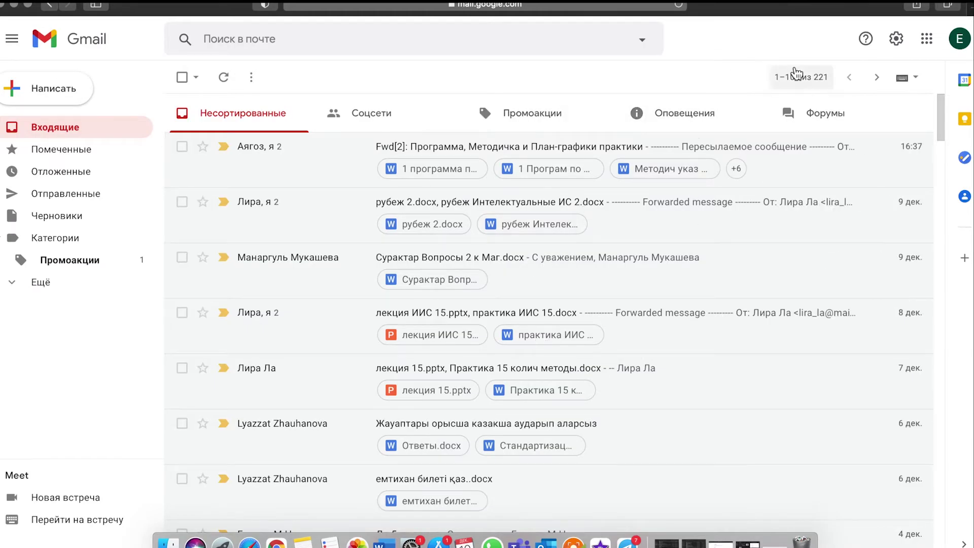
# Step: Look through the available Google apps and open Google Drive (Диск) from Gmail
pyautogui.click(928, 48)
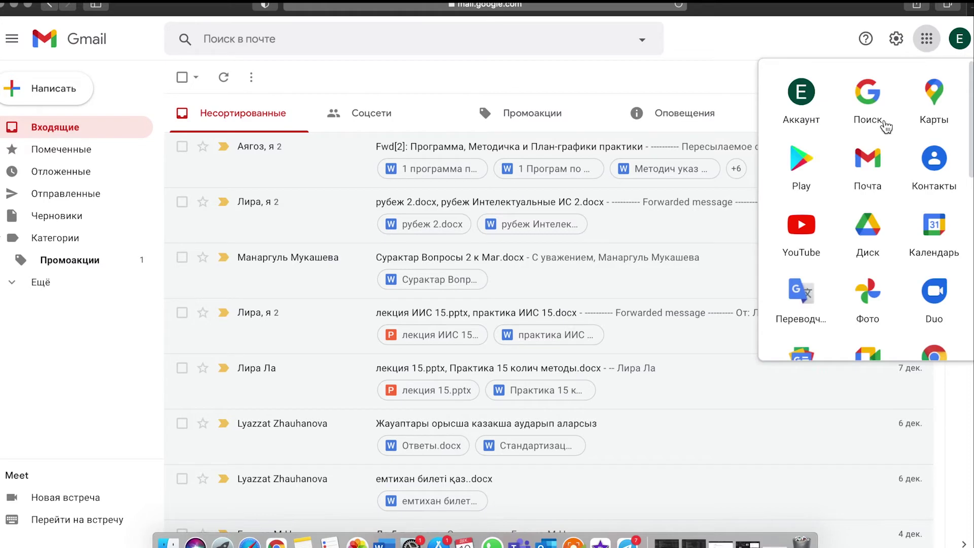
pyautogui.scroll(-3, 862, 229)
pyautogui.scroll(-5, 856, 229)
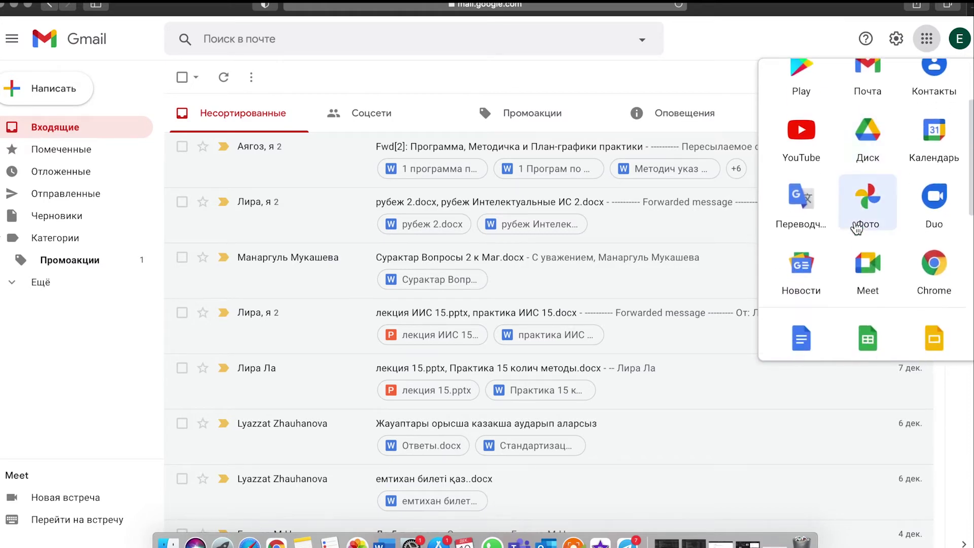
pyautogui.scroll(5, 856, 228)
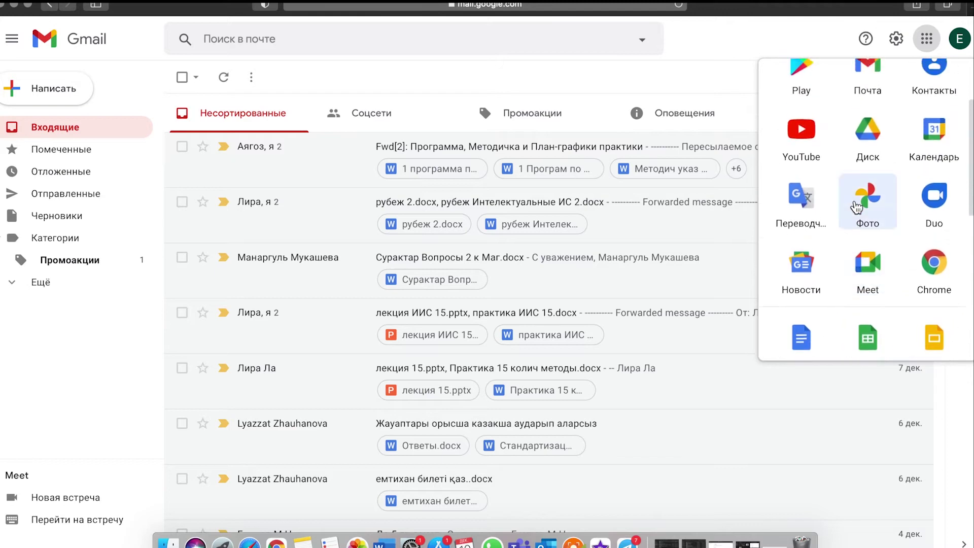
pyautogui.click(868, 151)
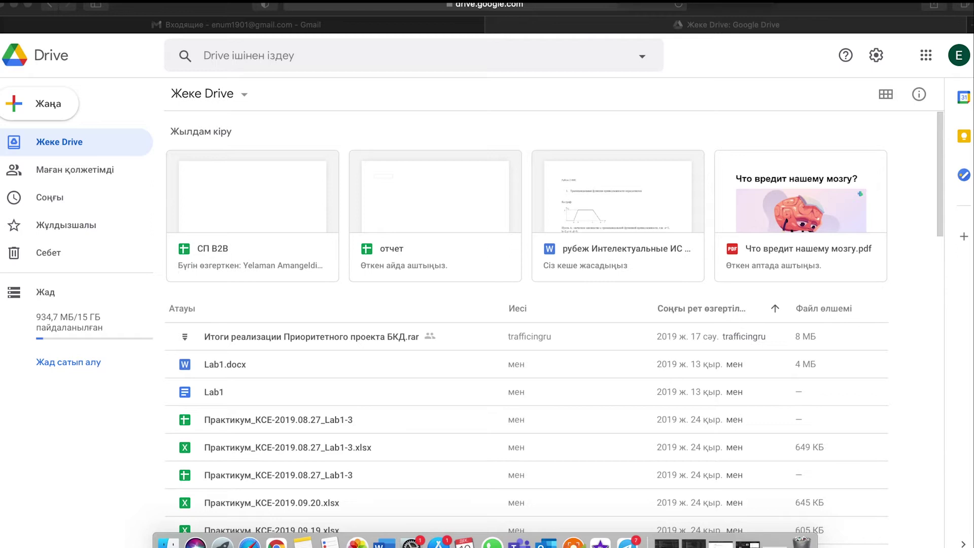
# Step: Look through the files in Жеке Drive in list layout, in grid layout, and return to list layout
pyautogui.scroll(-1, 554, 327)
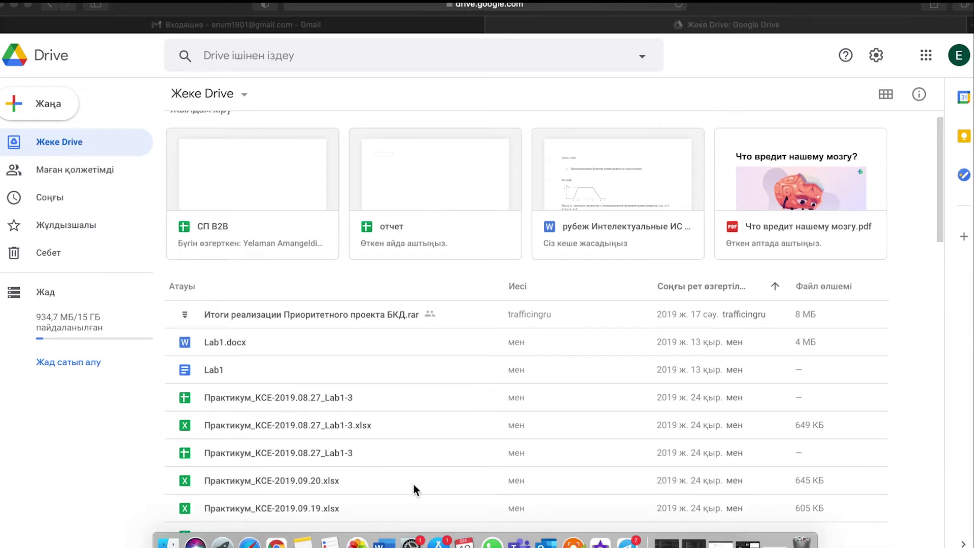
pyautogui.scroll(-4, 412, 482)
pyautogui.scroll(5, 422, 427)
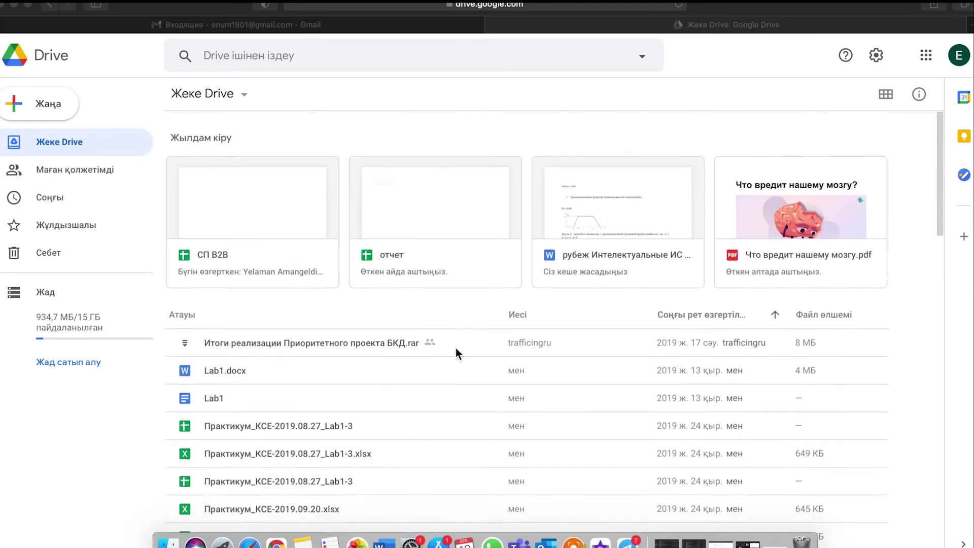
pyautogui.click(892, 105)
pyautogui.scroll(-5, 457, 406)
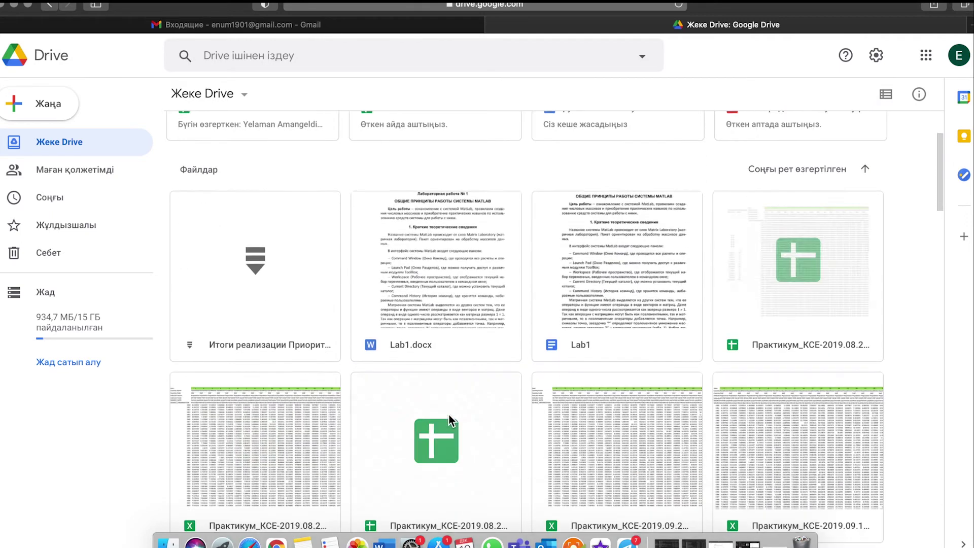
pyautogui.scroll(5, 759, 190)
pyautogui.click(885, 109)
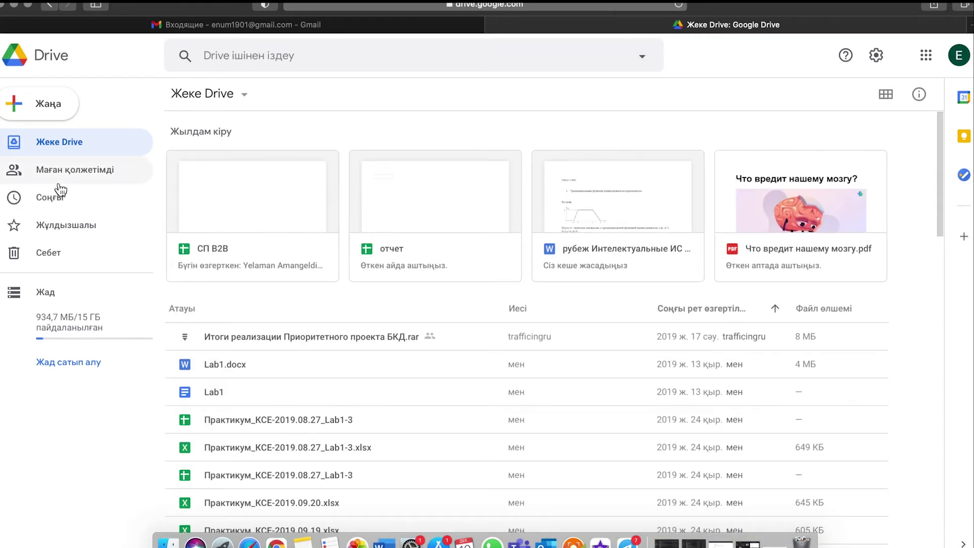
# Step: View the files shared with the account (Маған қолжетімді) and browse the recent files (Соңғы)
pyautogui.click(78, 178)
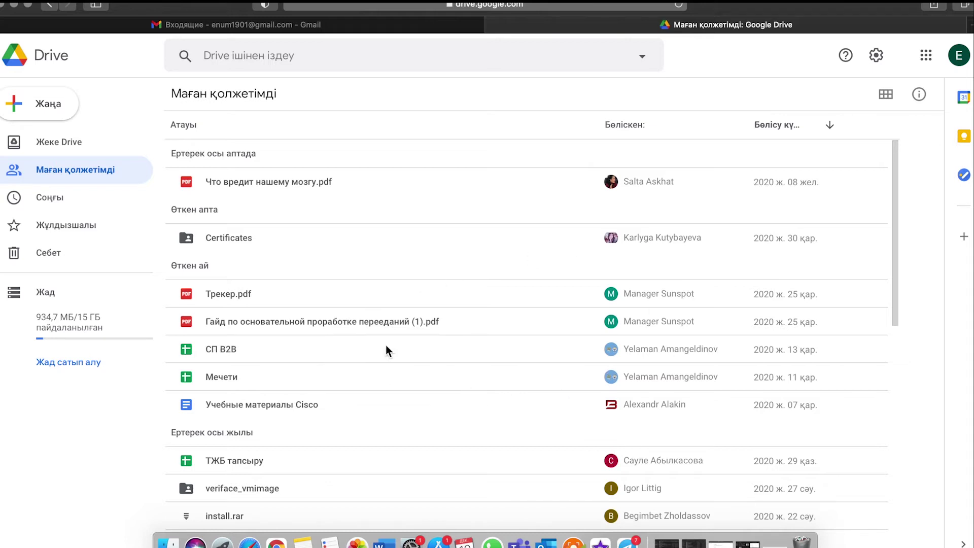
pyautogui.click(108, 208)
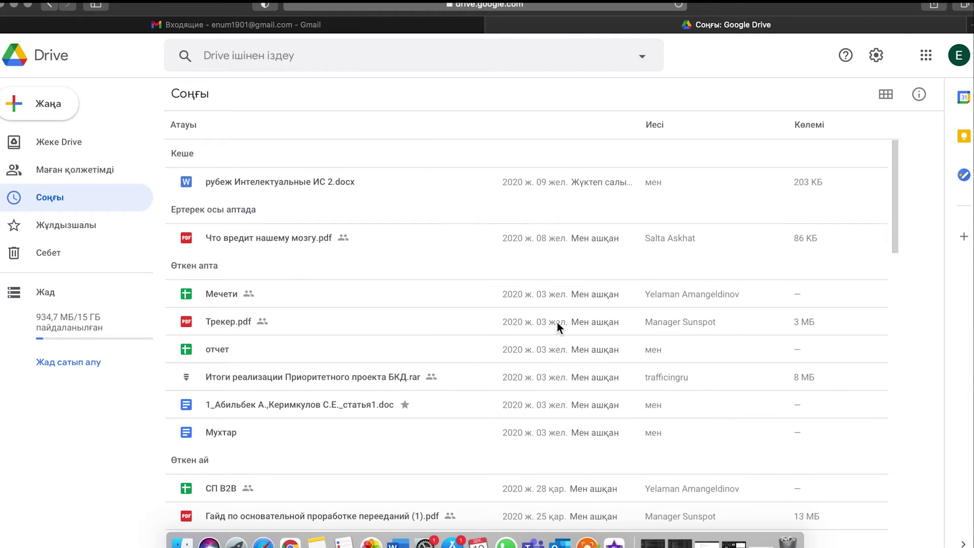
pyautogui.scroll(-10, 557, 327)
pyautogui.scroll(10, 557, 321)
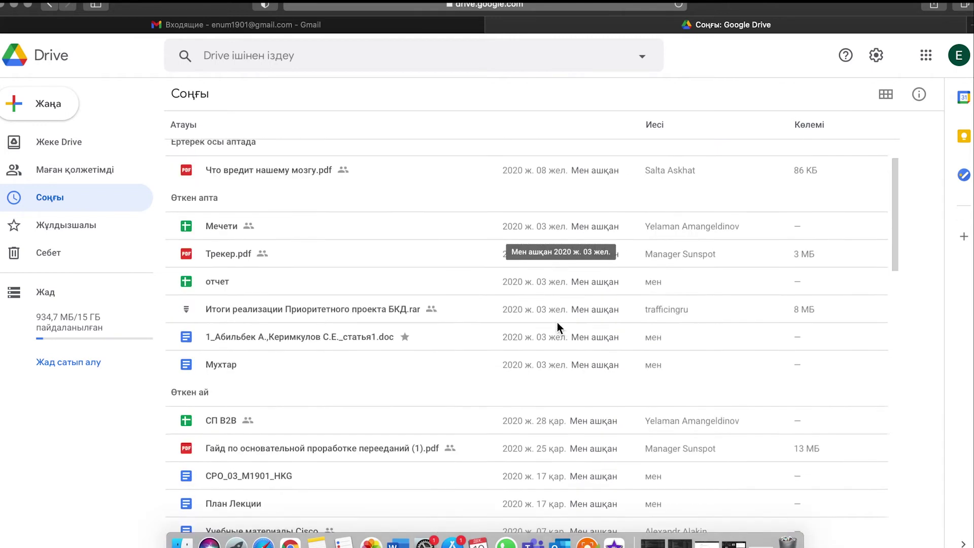
# Step: View the starred files (Жұлдызшалы) and the contents of the trash (Себет)
pyautogui.click(106, 223)
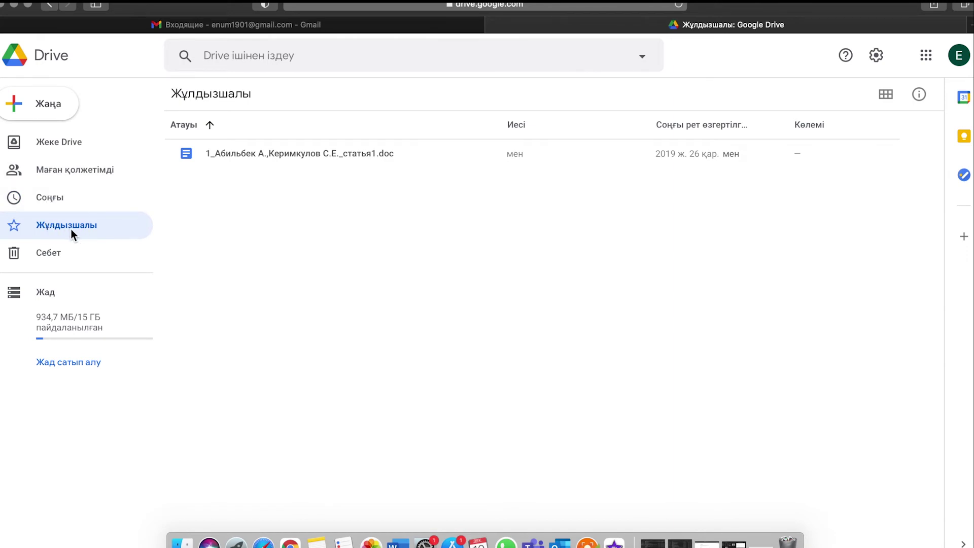
pyautogui.scroll(-1, 413, 359)
pyautogui.click(52, 256)
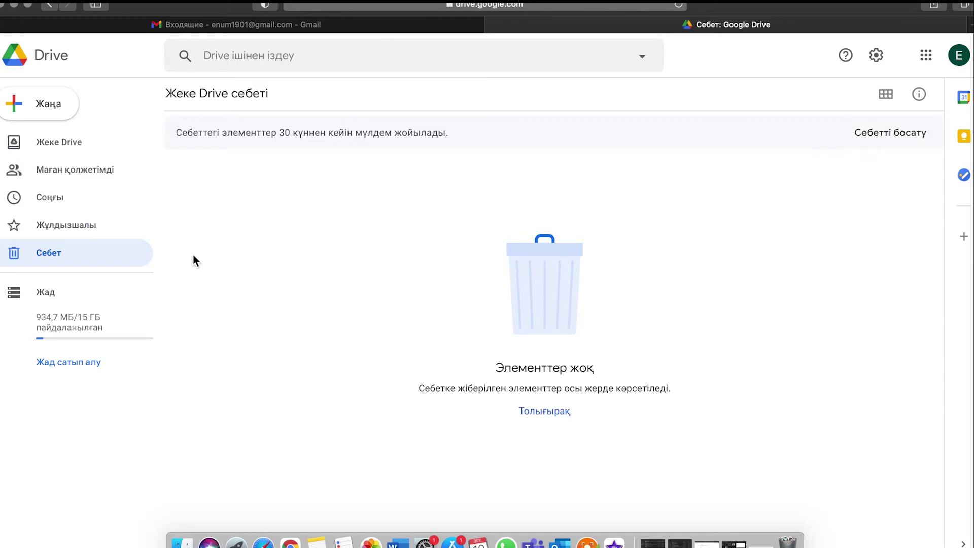
# Step: Examine the storage used per file (Жад) and the Google One storage plans, closing the plans page
pyautogui.click(75, 288)
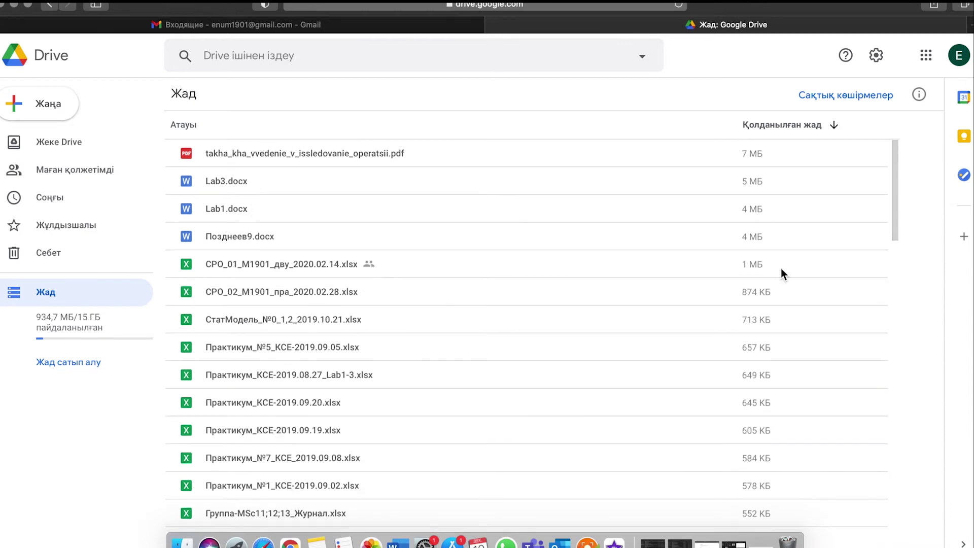
pyautogui.scroll(-10, 501, 169)
pyautogui.scroll(-3, 499, 166)
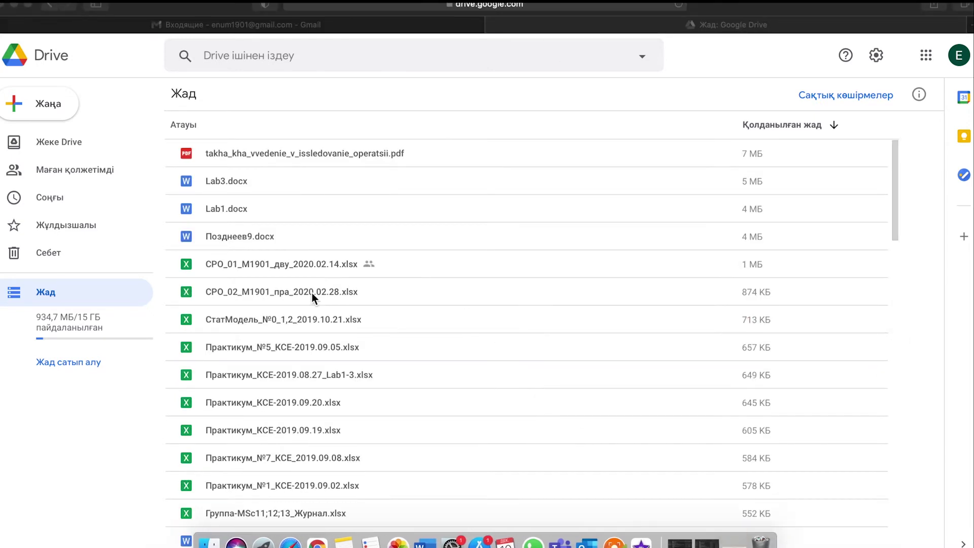
pyautogui.click(59, 363)
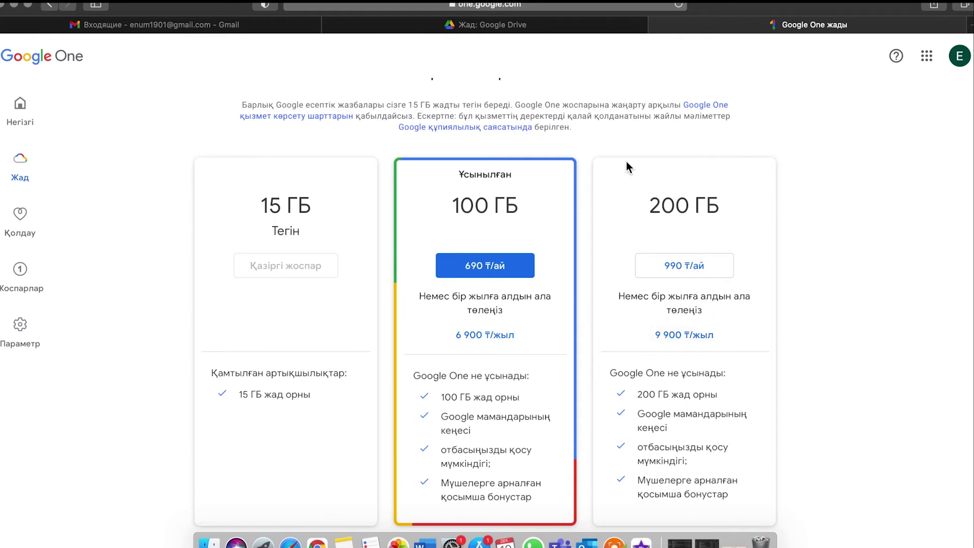
pyautogui.press('super+w')
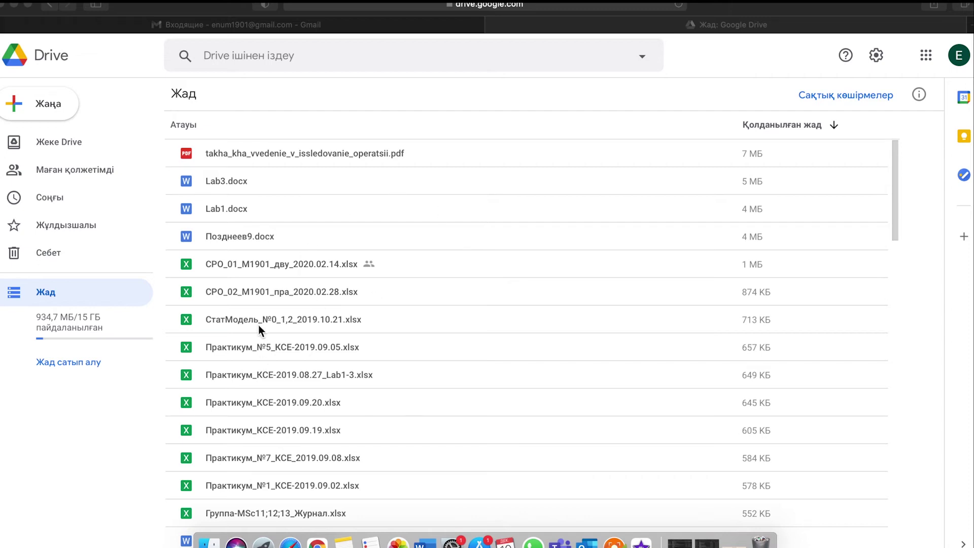
# Step: Create a new Drive folder named Топ
pyautogui.click(40, 108)
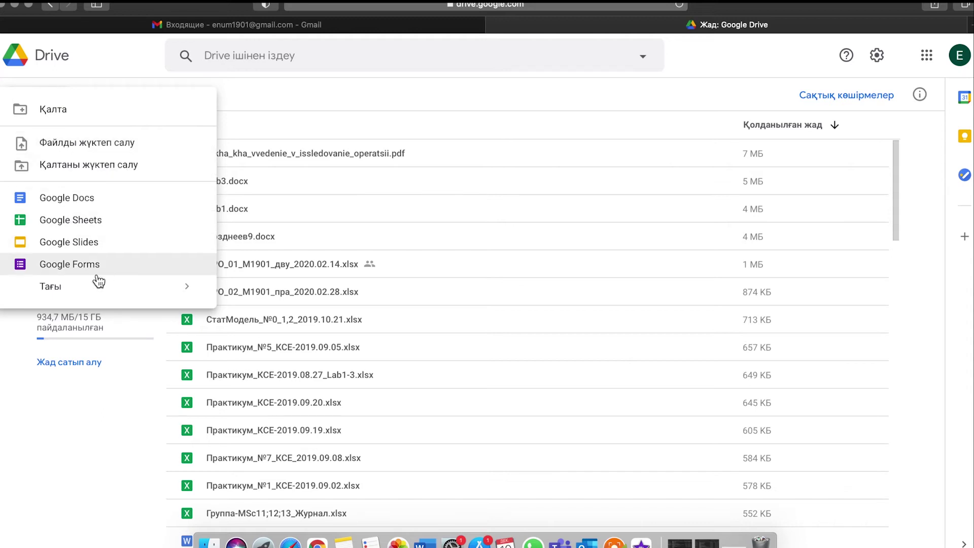
pyautogui.moveTo(88, 284)
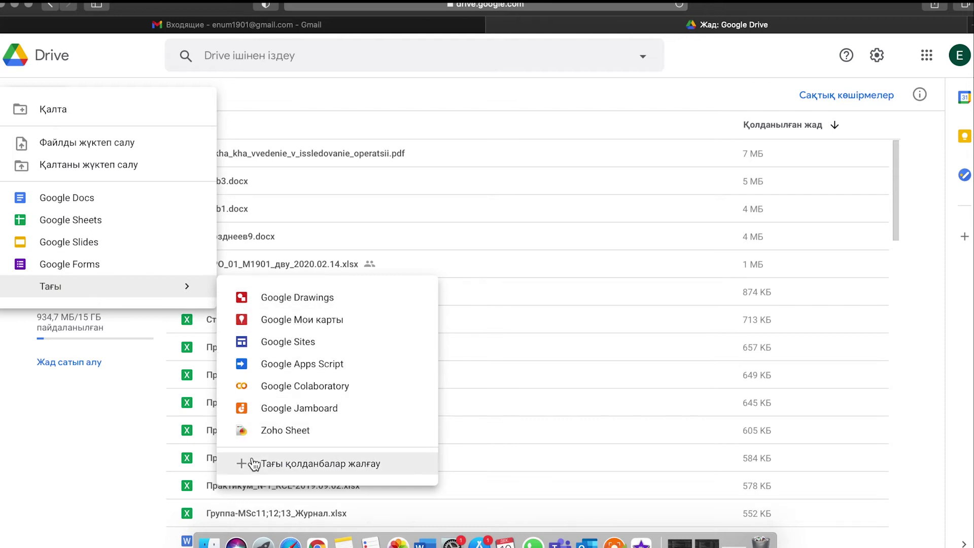
pyautogui.click(59, 115)
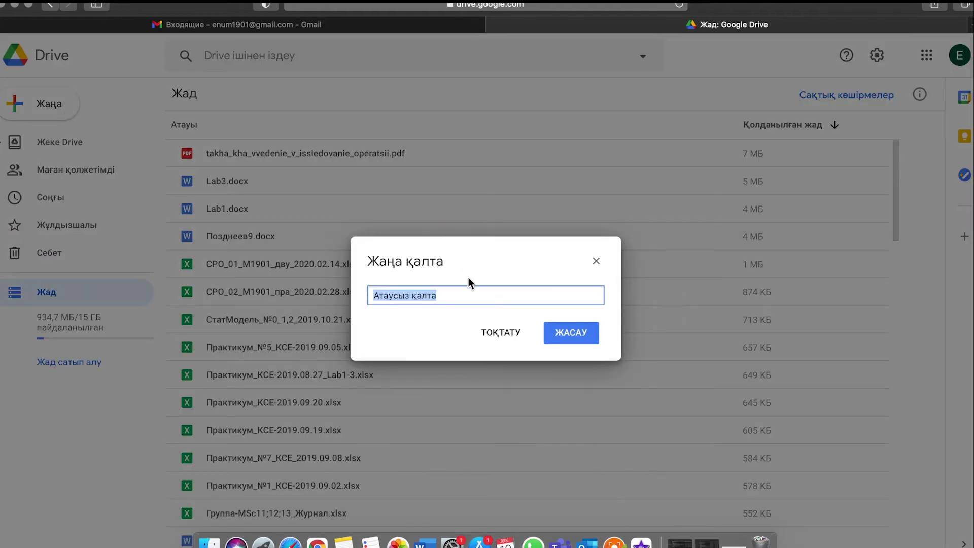
pyautogui.write('к')
pyautogui.press('BackSpace')
pyautogui.write('Топ')
pyautogui.click(588, 338)
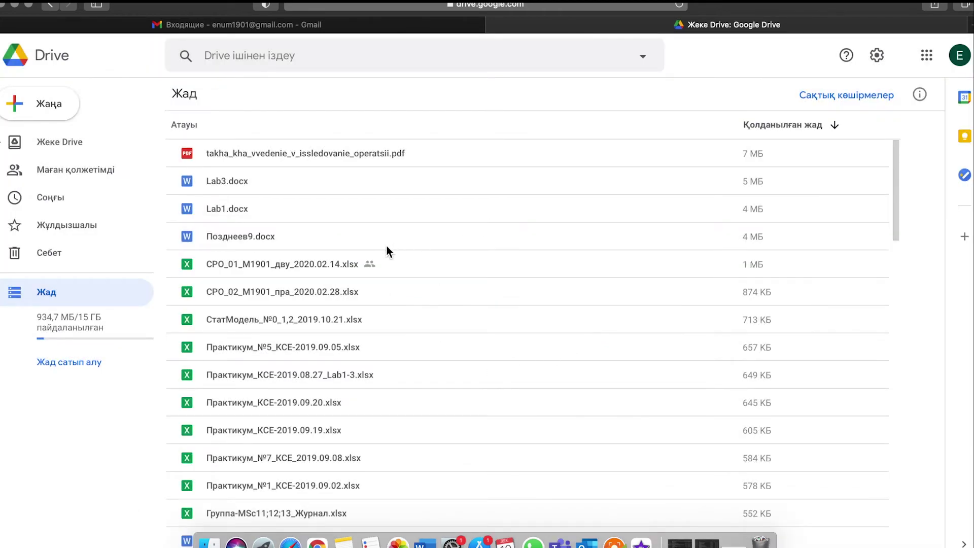
# Step: Open the Топ folder and create a blank Google Docs document in it
pyautogui.scroll(3, 278, 365)
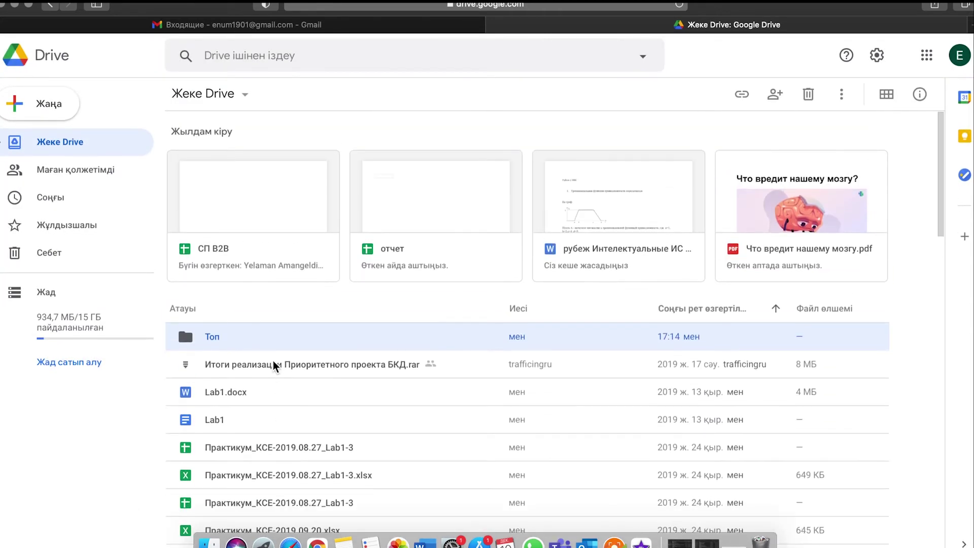
pyautogui.doubleClick(310, 346)
pyautogui.rightClick(367, 160)
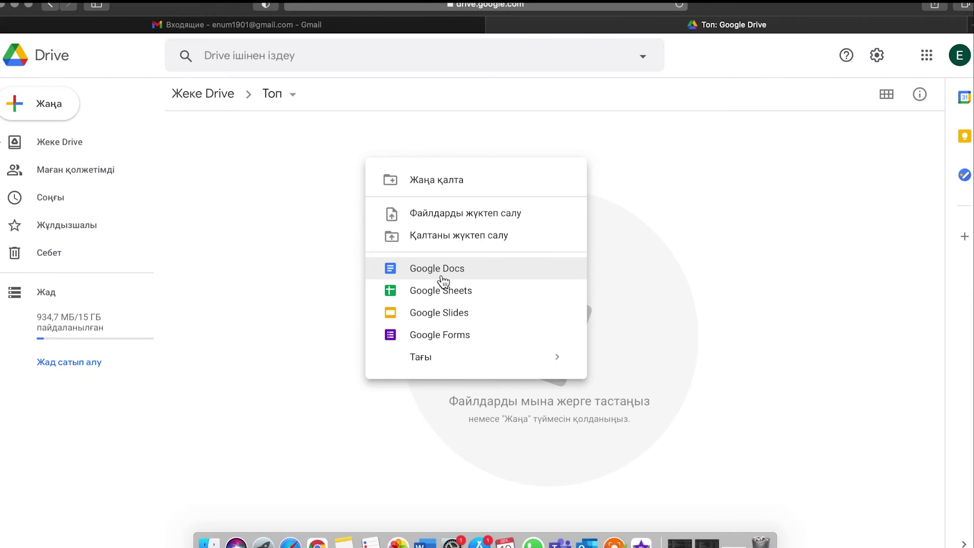
pyautogui.click(479, 278)
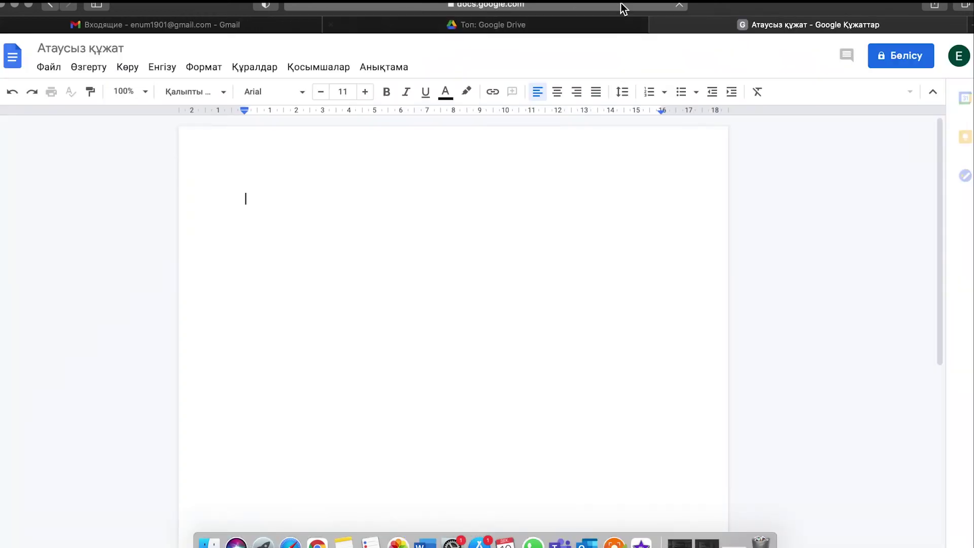
# Step: Rename the untitled document as Жоба and close it to return to the Топ folder
pyautogui.click(95, 51)
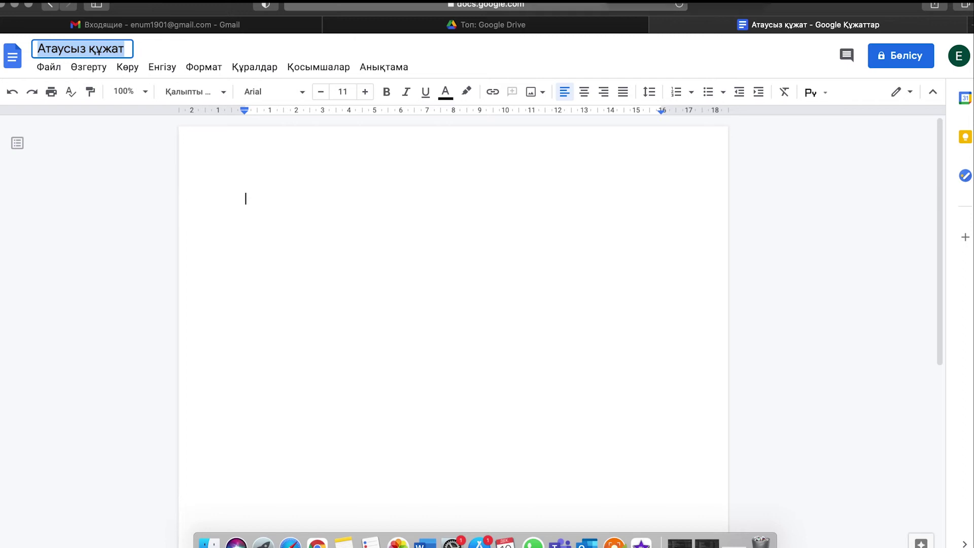
pyautogui.write('Жоба')
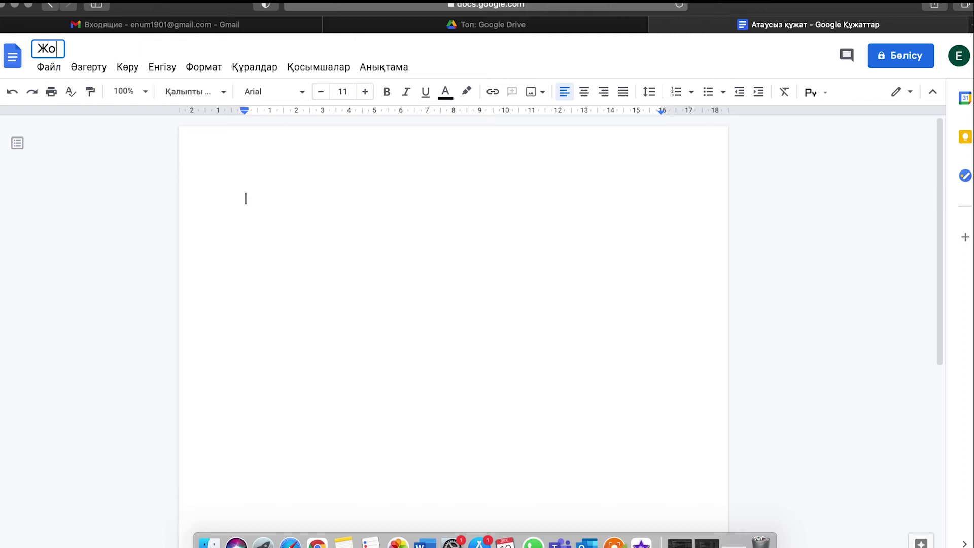
pyautogui.click(486, 243)
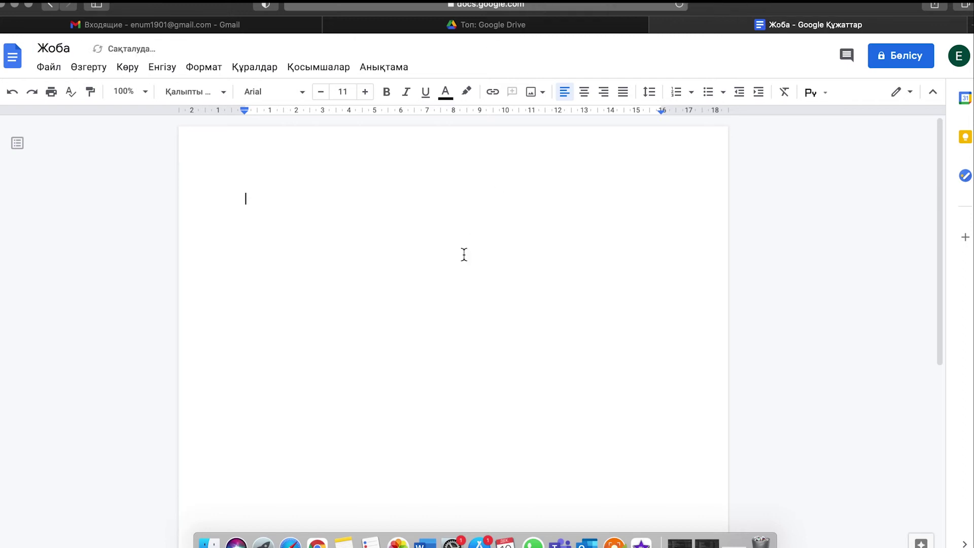
pyautogui.press('super+w')
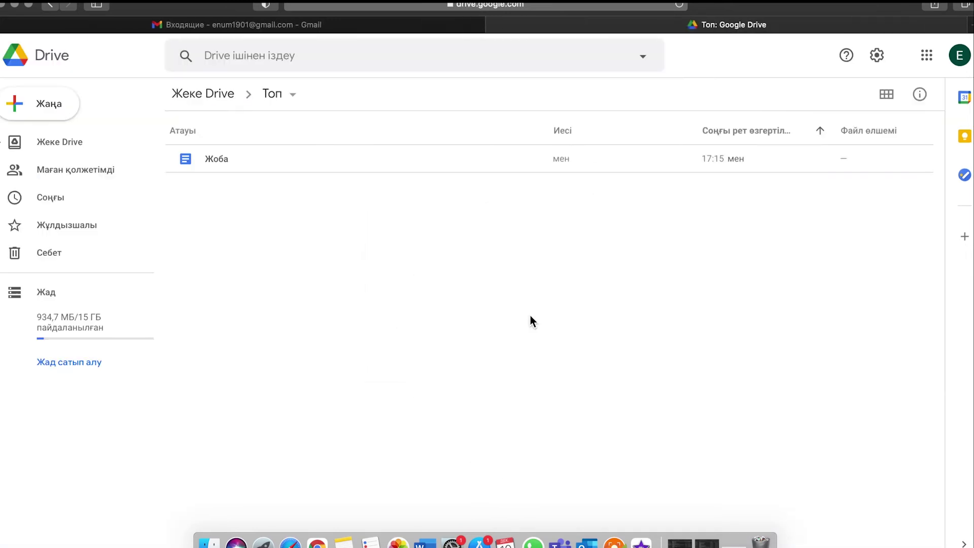
# Step: Create a blank Google Sheets spreadsheet in the Топ folder
pyautogui.rightClick(325, 222)
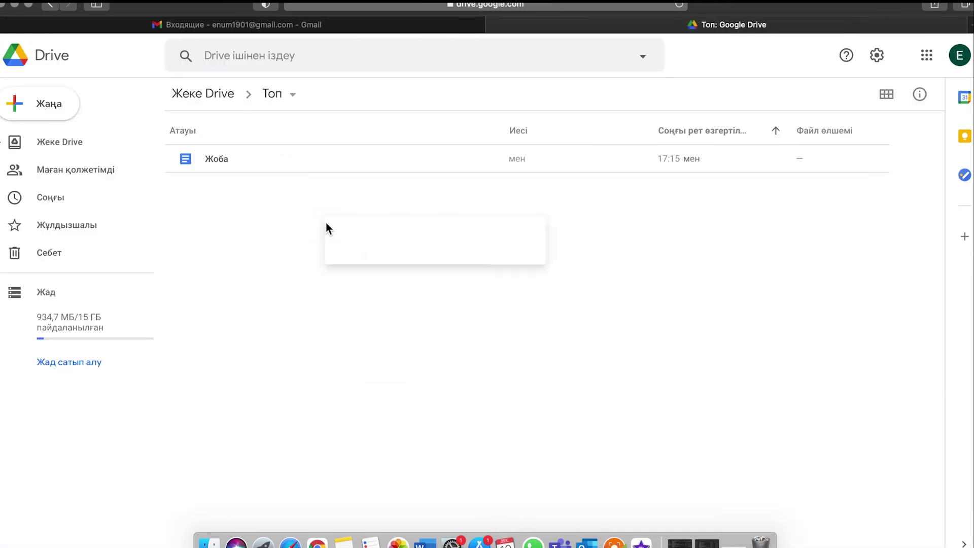
pyautogui.rightClick(252, 203)
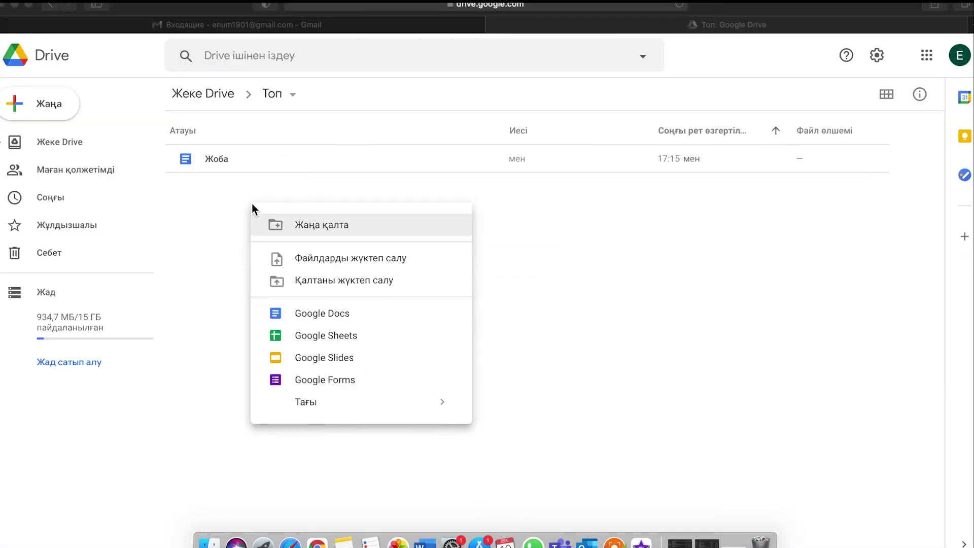
pyautogui.click(330, 337)
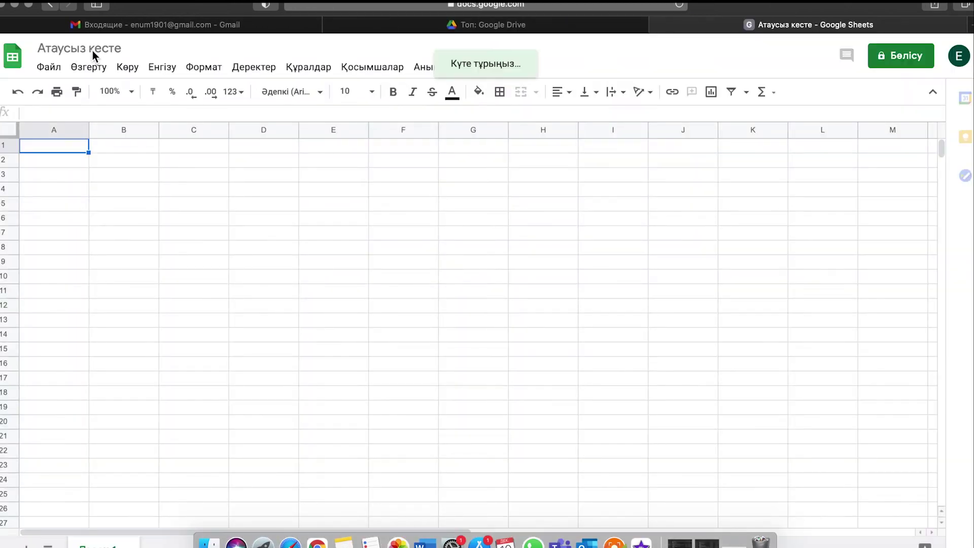
# Step: Rename the untitled spreadsheet as Есеп, close it, and refresh the Топ folder listing
pyautogui.click(77, 48)
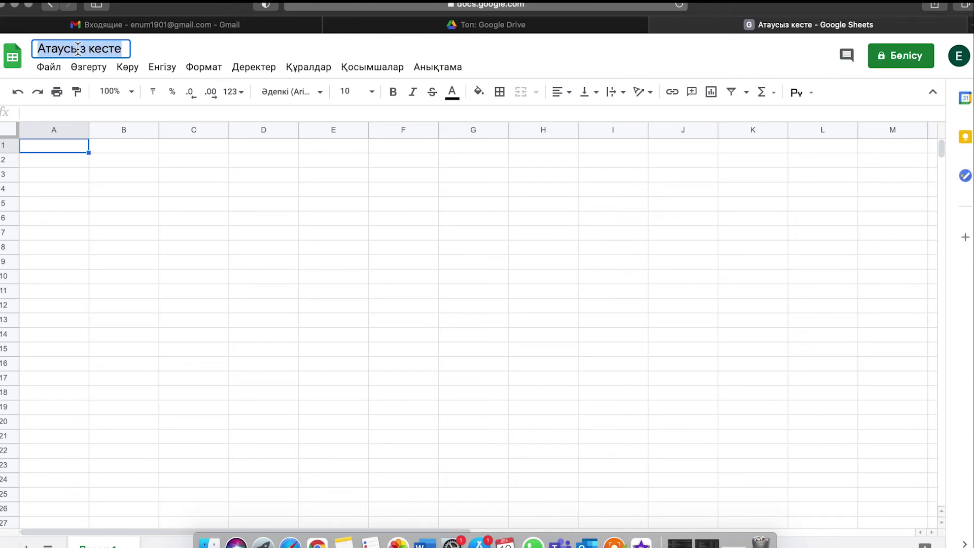
pyautogui.write('Есеп')
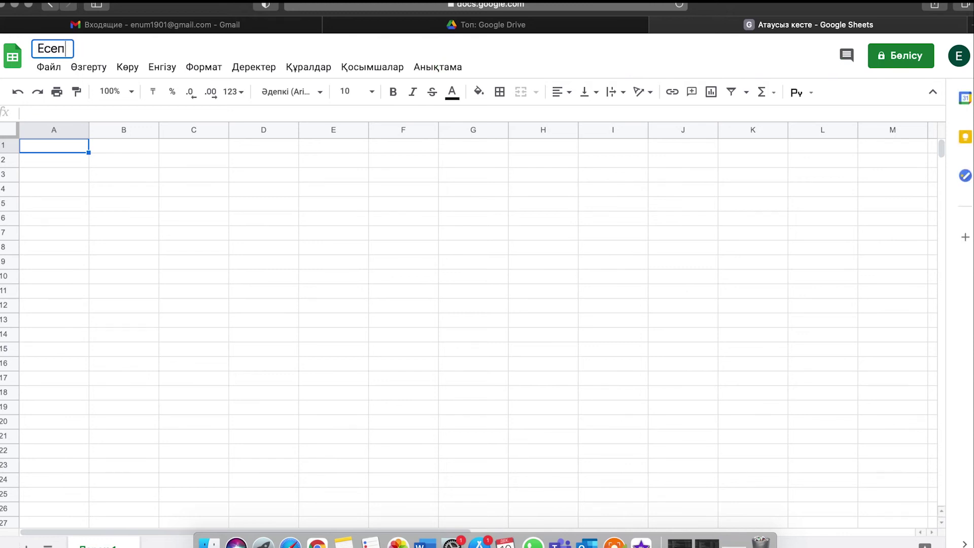
pyautogui.press('Return')
pyautogui.press('super+w')
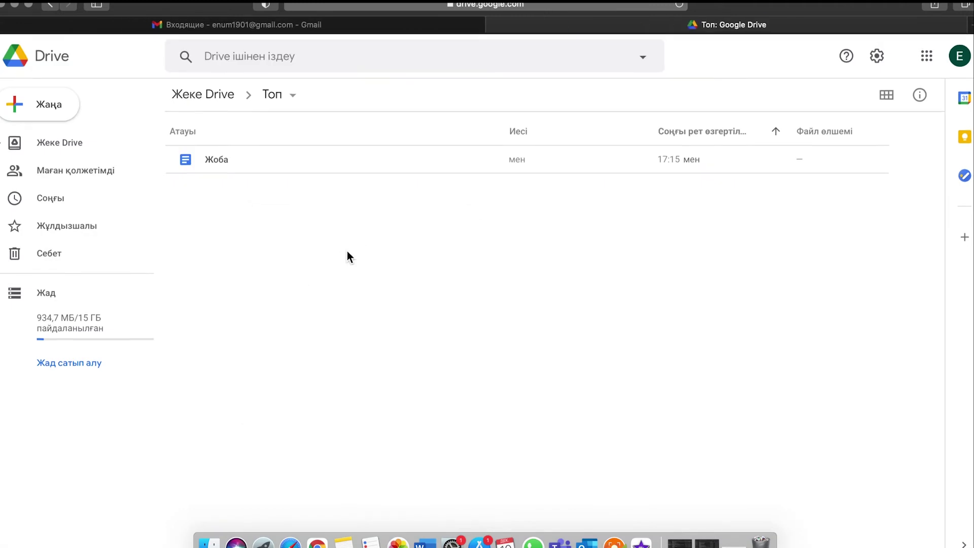
pyautogui.click(680, 6)
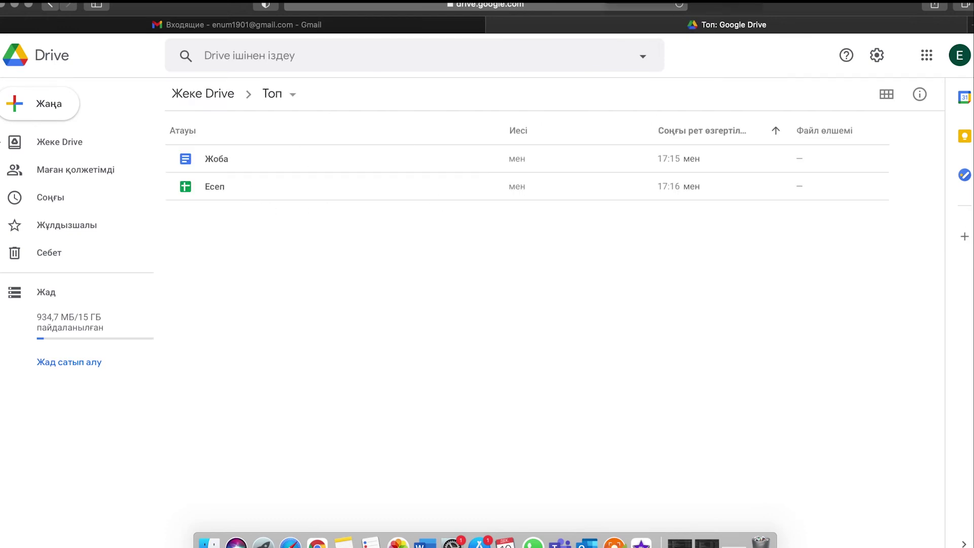
# Step: Open the sharing settings of the Жоба document, view the suggested contacts, and copy the document's link
pyautogui.click(411, 159)
pyautogui.rightClick(388, 153)
pyautogui.click(466, 233)
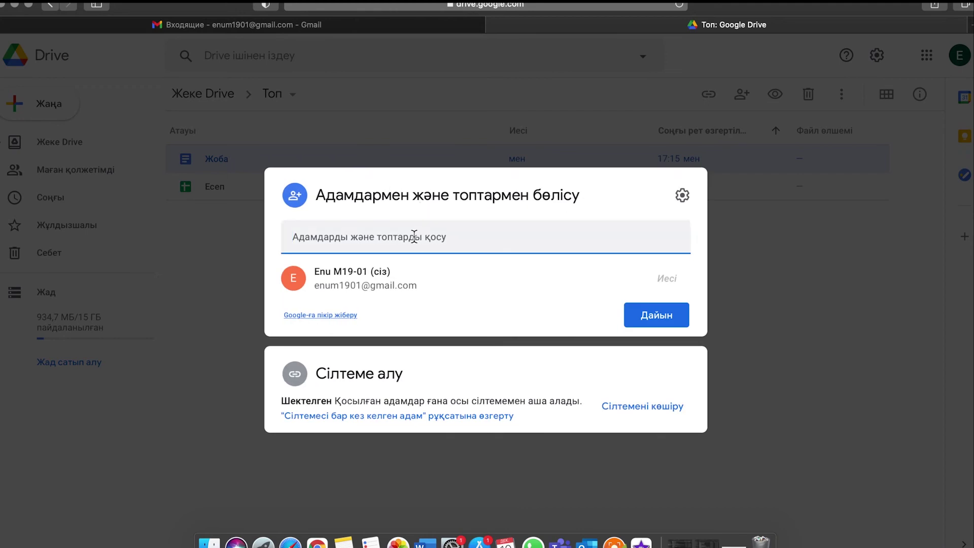
pyautogui.click(414, 236)
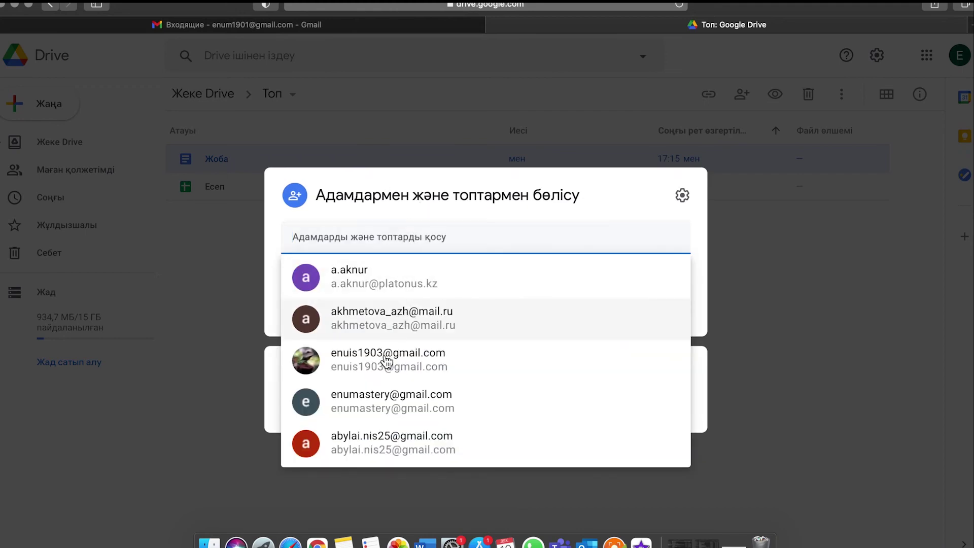
pyautogui.click(446, 255)
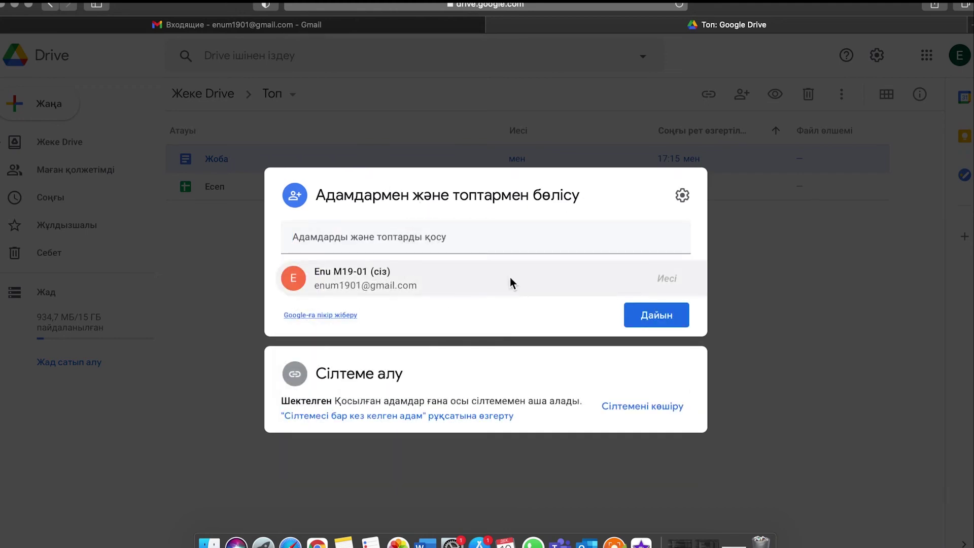
pyautogui.click(637, 412)
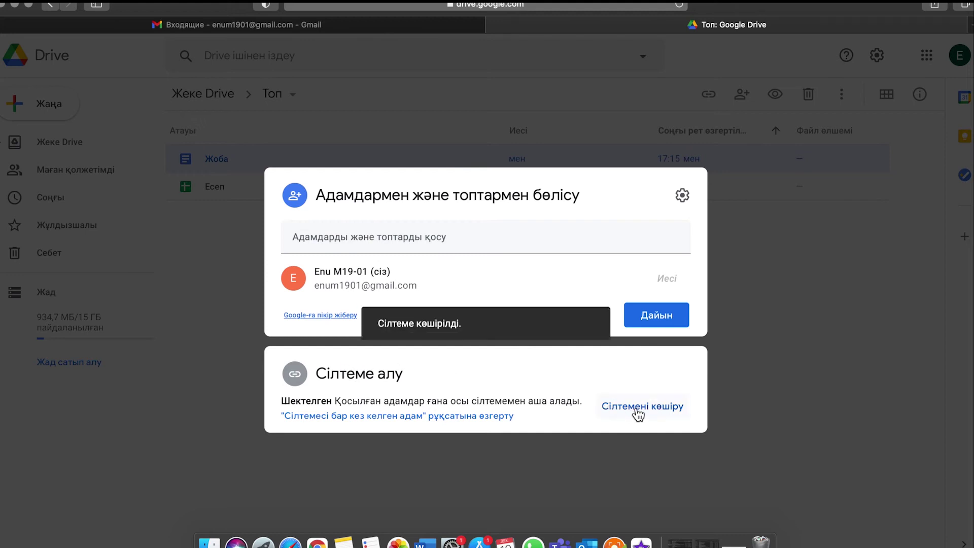
pyautogui.click(629, 413)
pyautogui.click(785, 260)
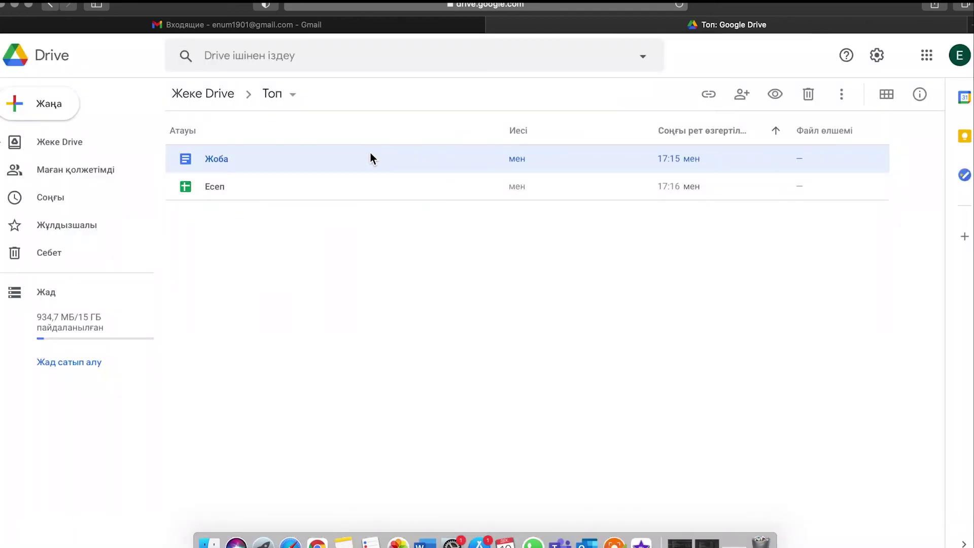
# Step: Add the Жоба document to the starred list and open its details
pyautogui.rightClick(370, 154)
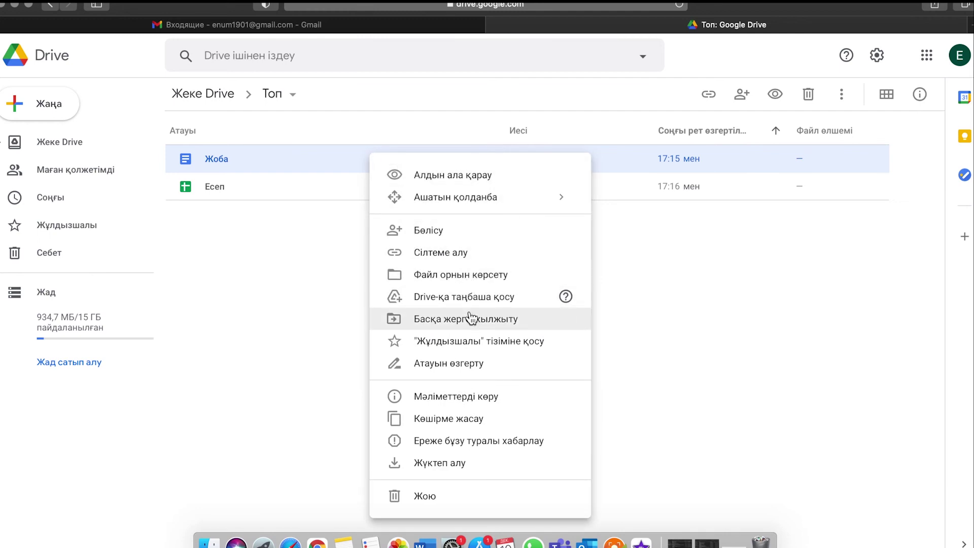
pyautogui.click(477, 341)
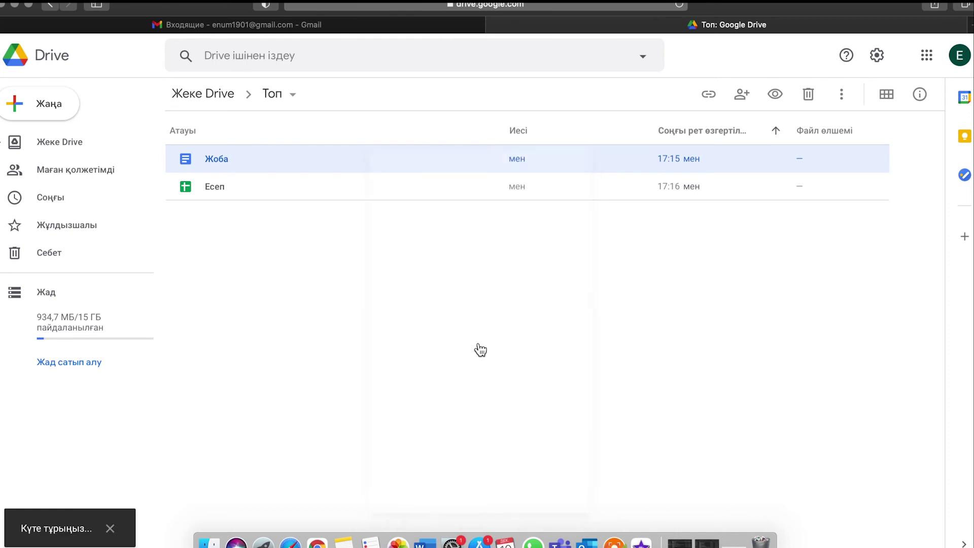
pyautogui.rightClick(445, 154)
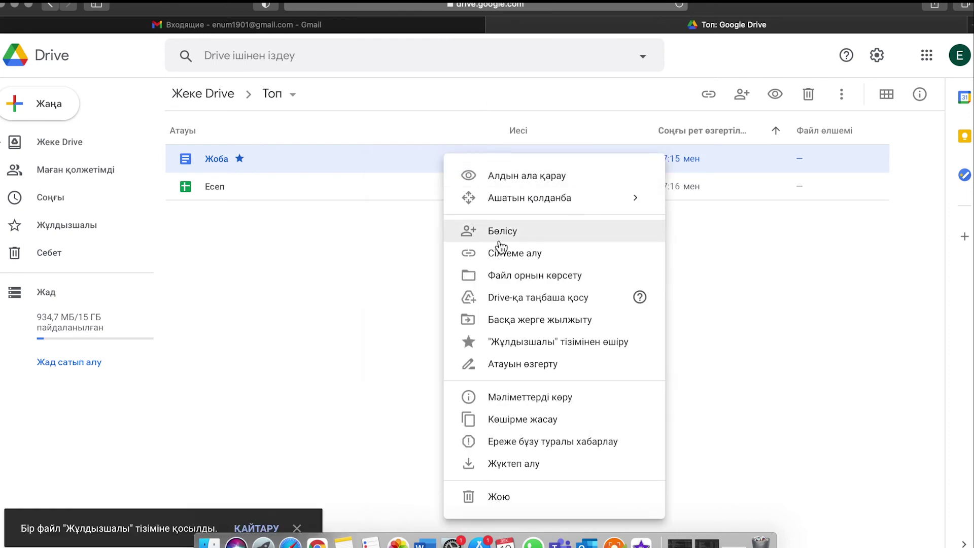
pyautogui.click(491, 404)
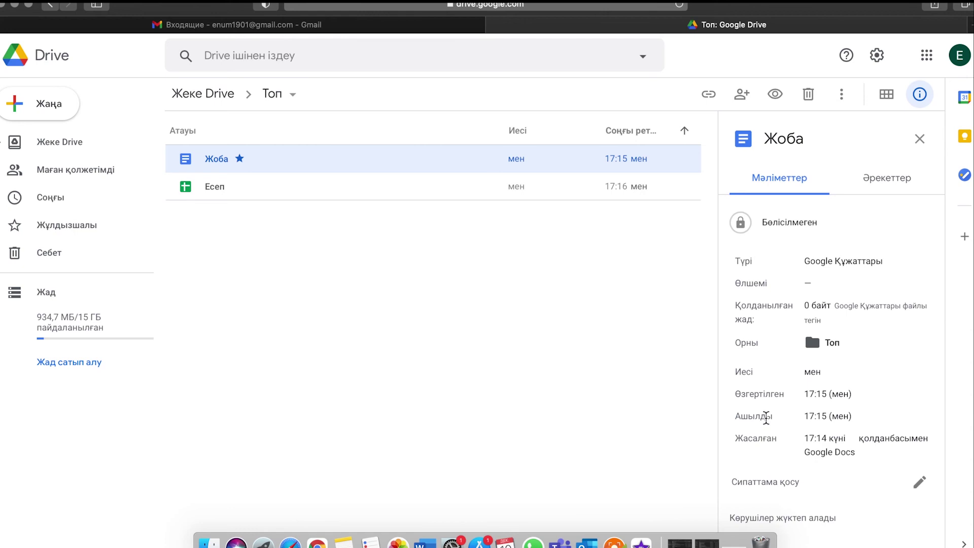
# Step: Examine the Жоба document's owner, modified, opened and created details, and its activity
pyautogui.doubleClick(745, 372)
pyautogui.doubleClick(813, 372)
pyautogui.doubleClick(757, 394)
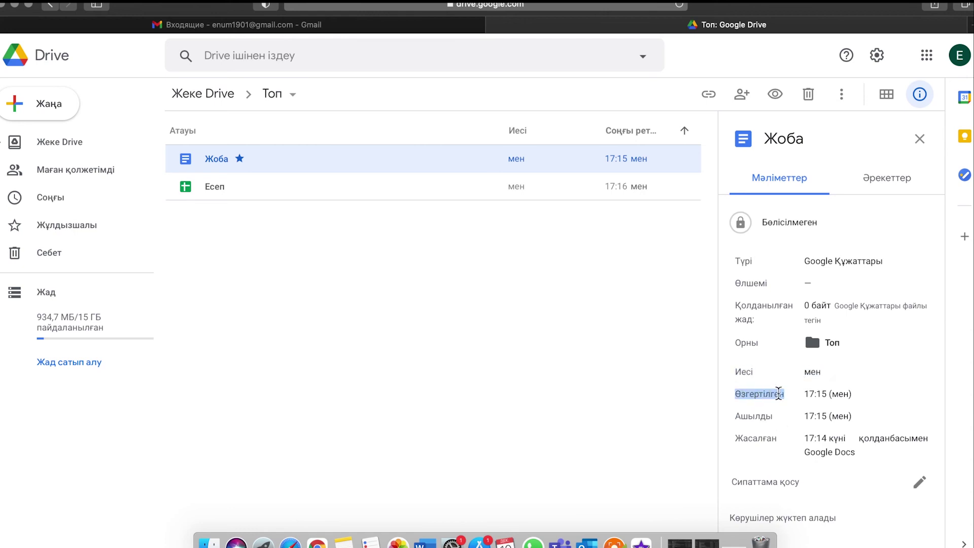
pyautogui.doubleClick(754, 416)
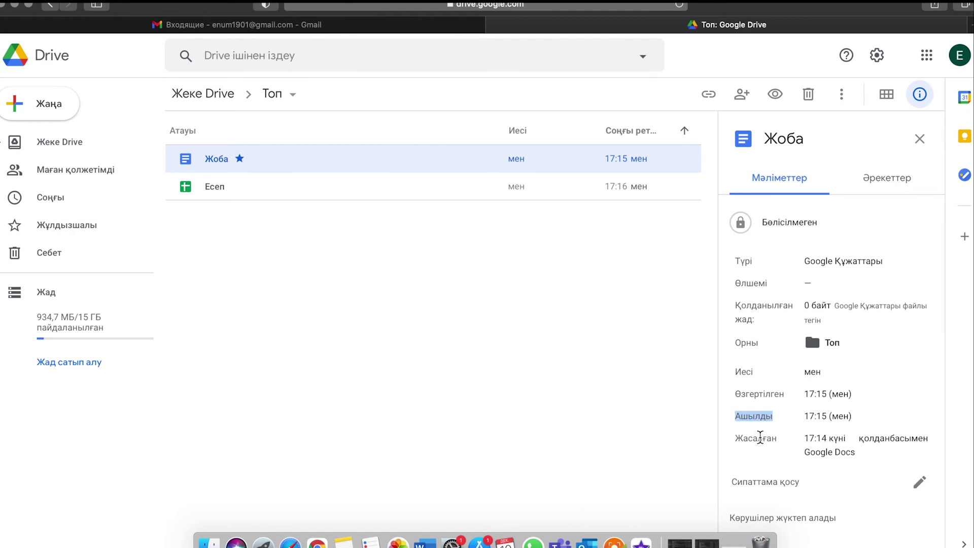
pyautogui.doubleClick(761, 438)
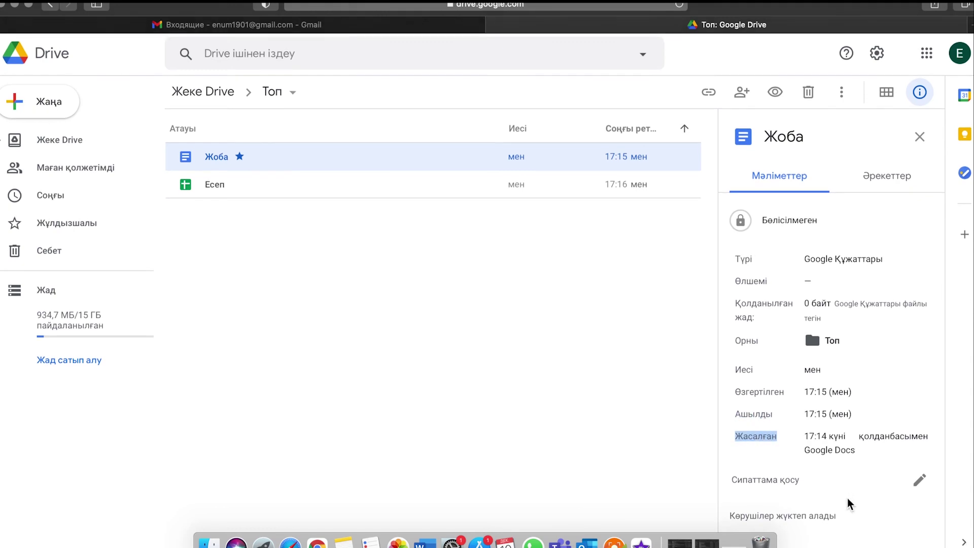
pyautogui.click(892, 174)
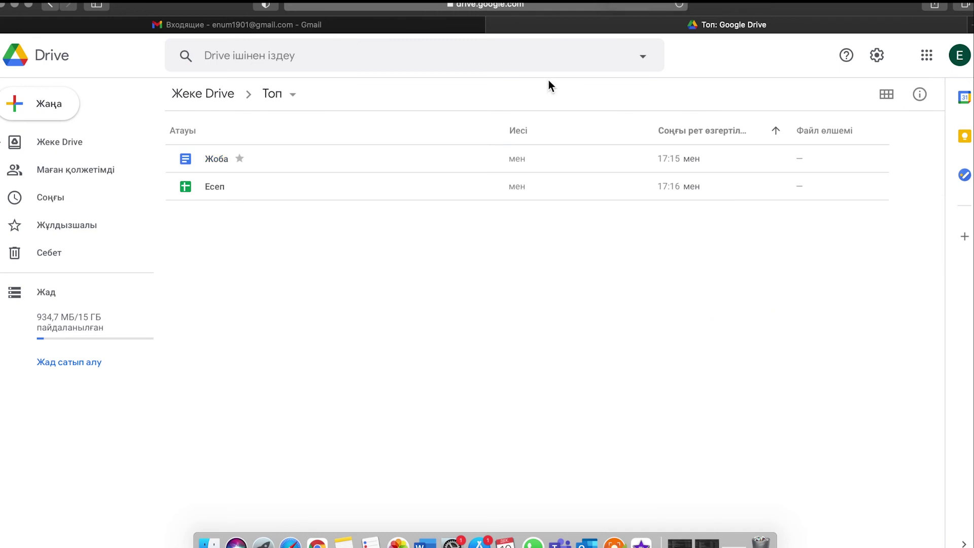
# Step: Move the Жоба document to the trash and open the trash to check it
pyautogui.click(461, 157)
pyautogui.rightClick(460, 157)
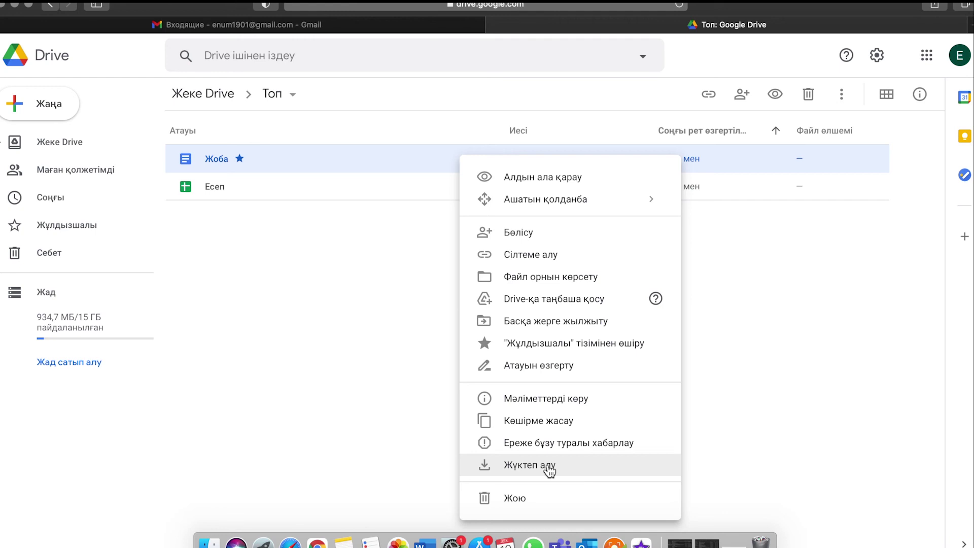
pyautogui.click(515, 499)
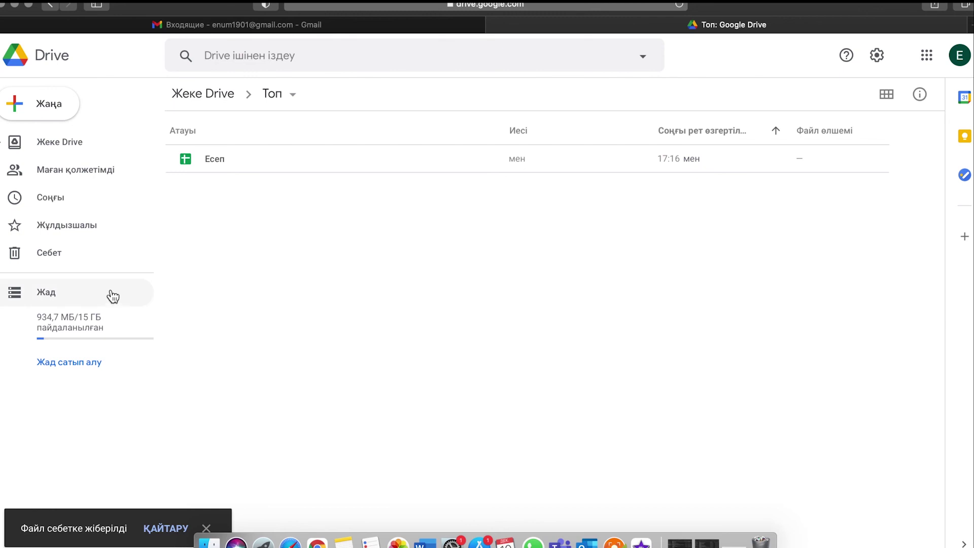
pyautogui.click(59, 252)
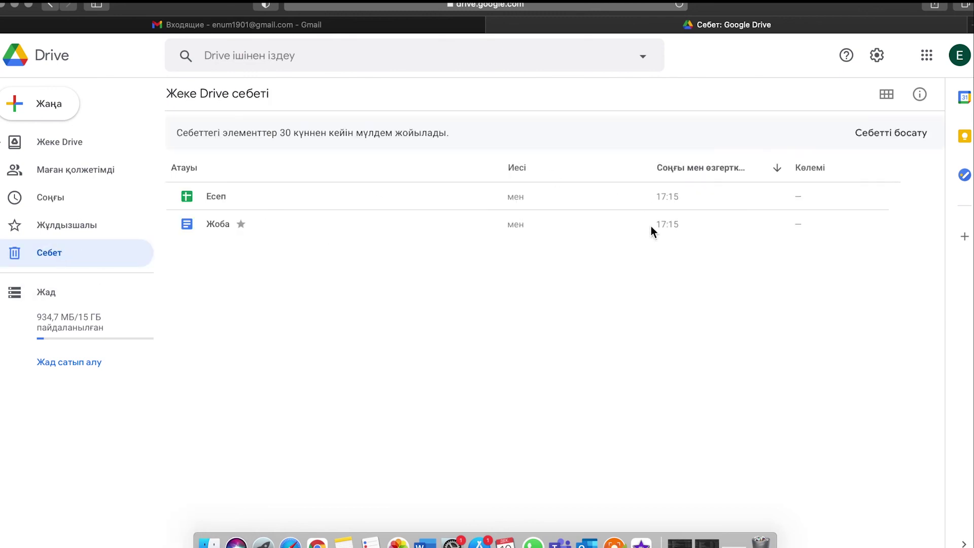
# Step: Return to My Drive and select the Топ folder
pyautogui.click(69, 142)
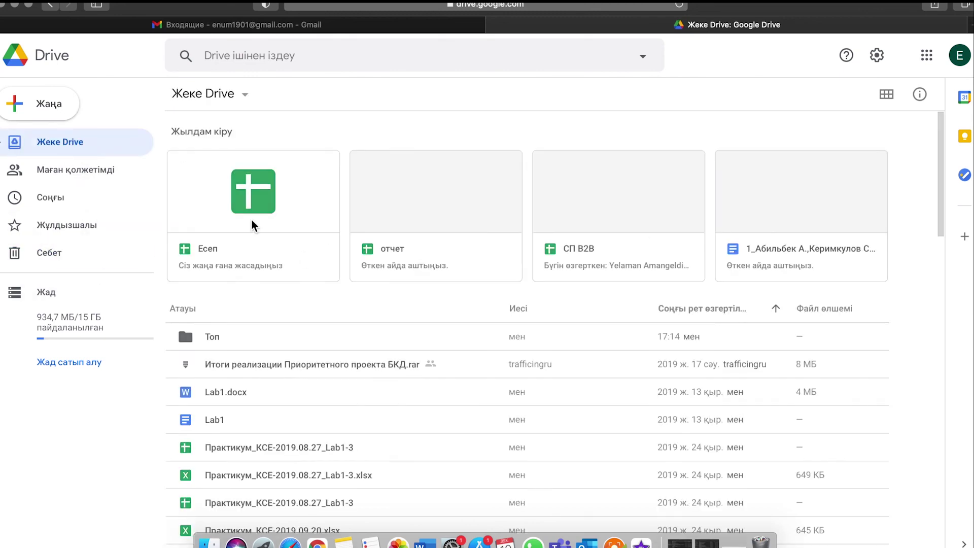
pyautogui.click(296, 336)
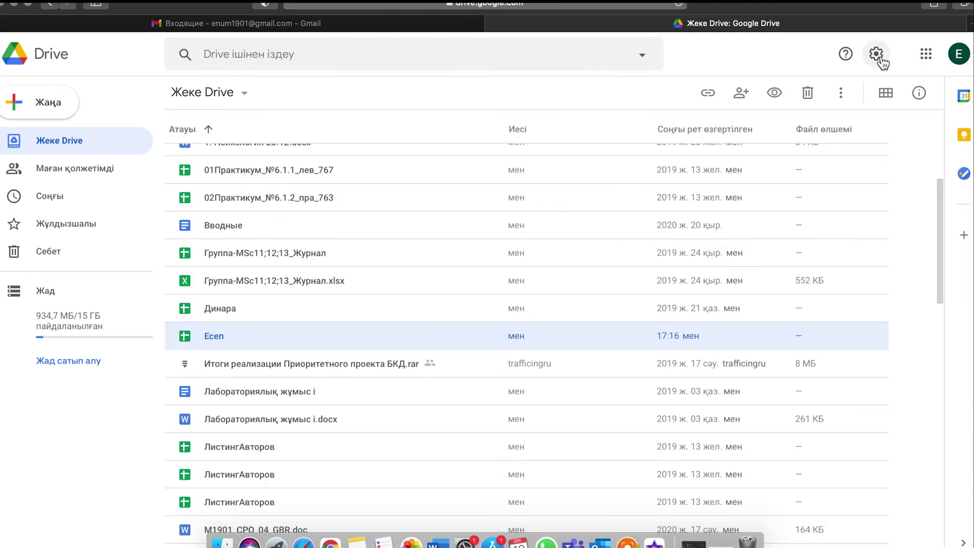
# Step: Review the general, notification and connected-app sections of the Drive settings, leaving every option as it is
pyautogui.click(877, 55)
pyautogui.click(842, 89)
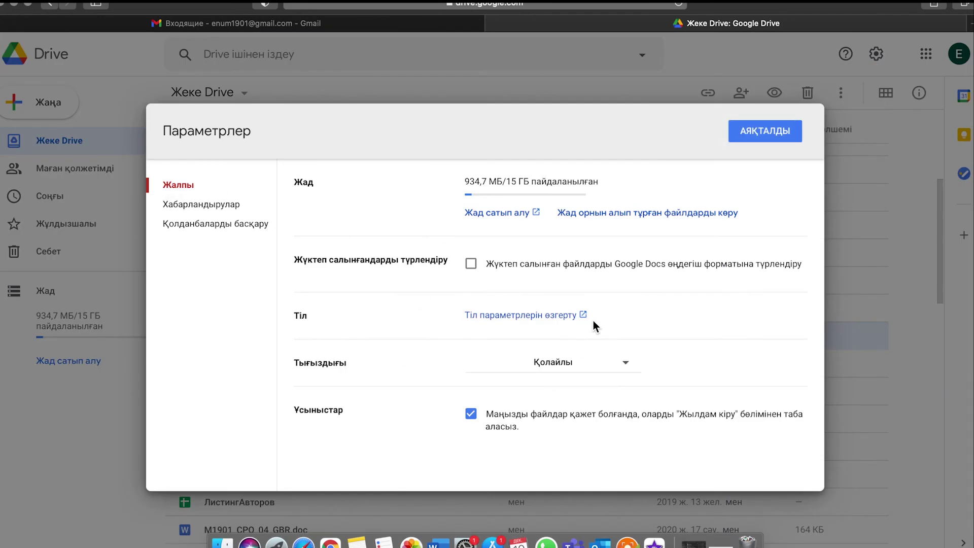
pyautogui.click(203, 208)
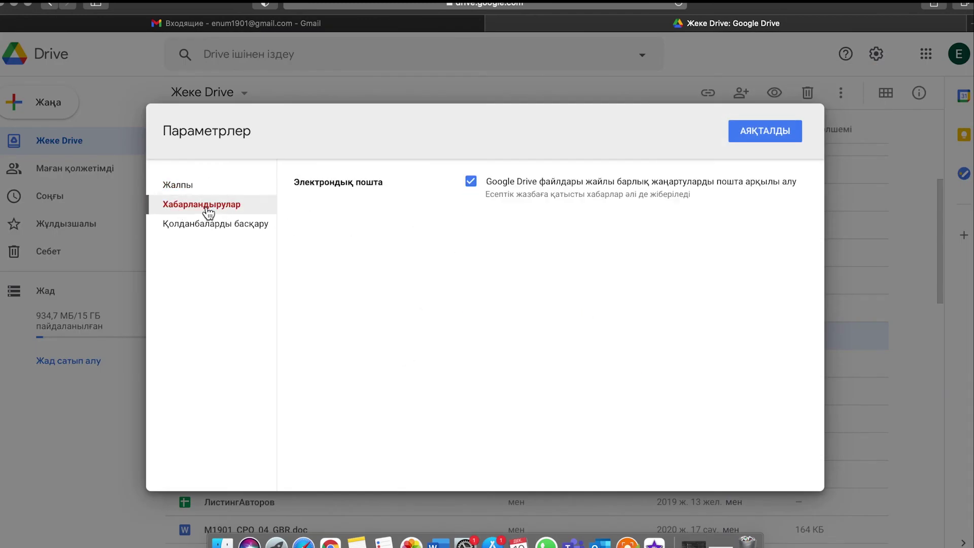
pyautogui.click(238, 229)
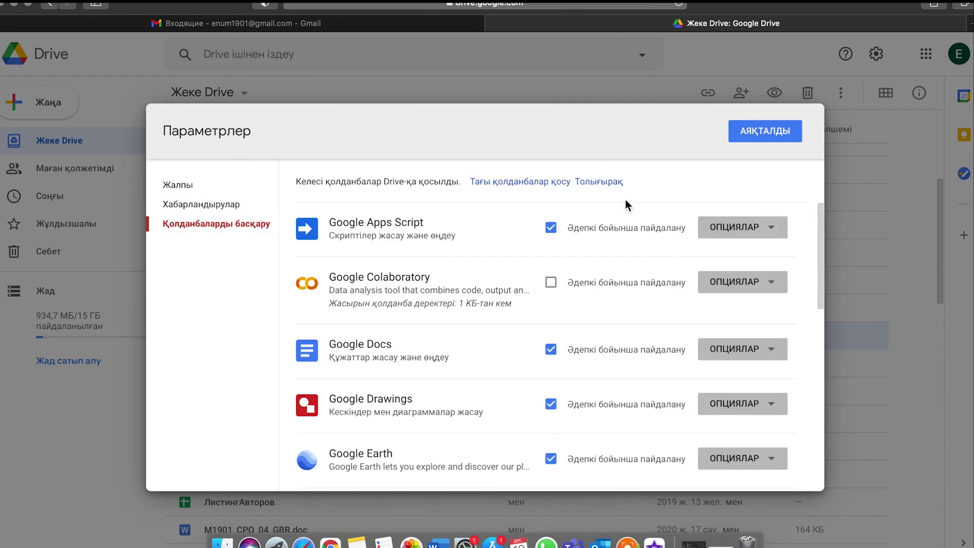
pyautogui.click(772, 137)
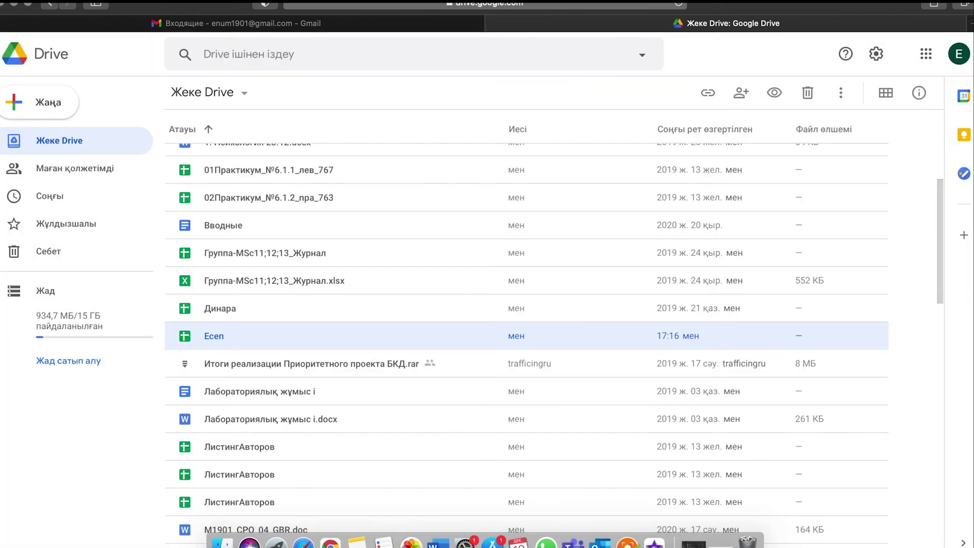
# Step: Examine the list of Drive keyboard shortcuts, including the application, creation and upload categories, and close it
pyautogui.click(876, 55)
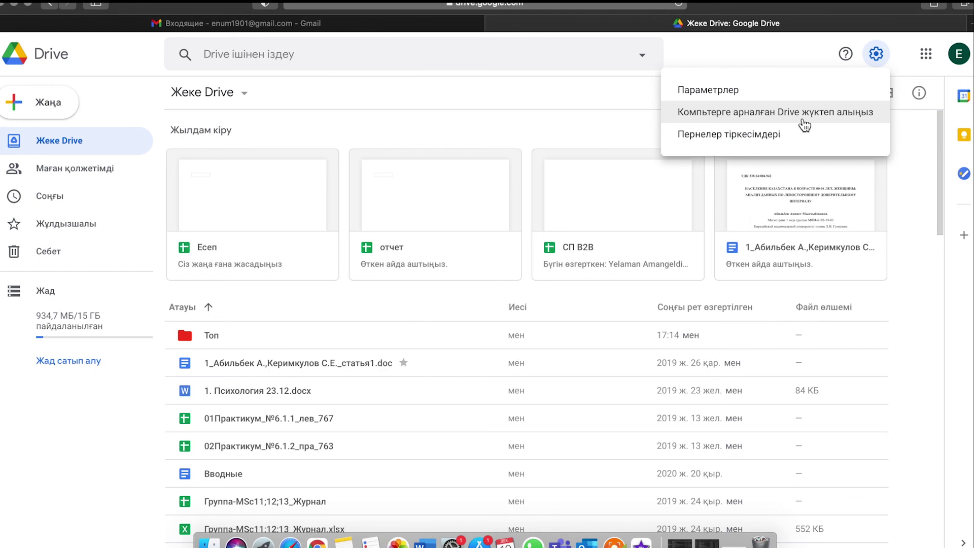
pyautogui.click(804, 136)
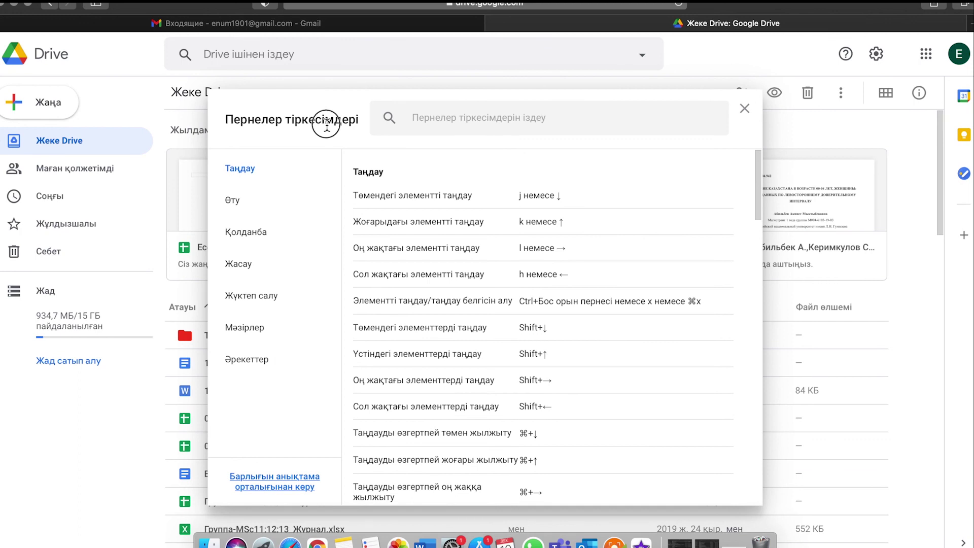
pyautogui.scroll(-4, 445, 348)
pyautogui.scroll(4, 514, 332)
pyautogui.scroll(-5, 513, 333)
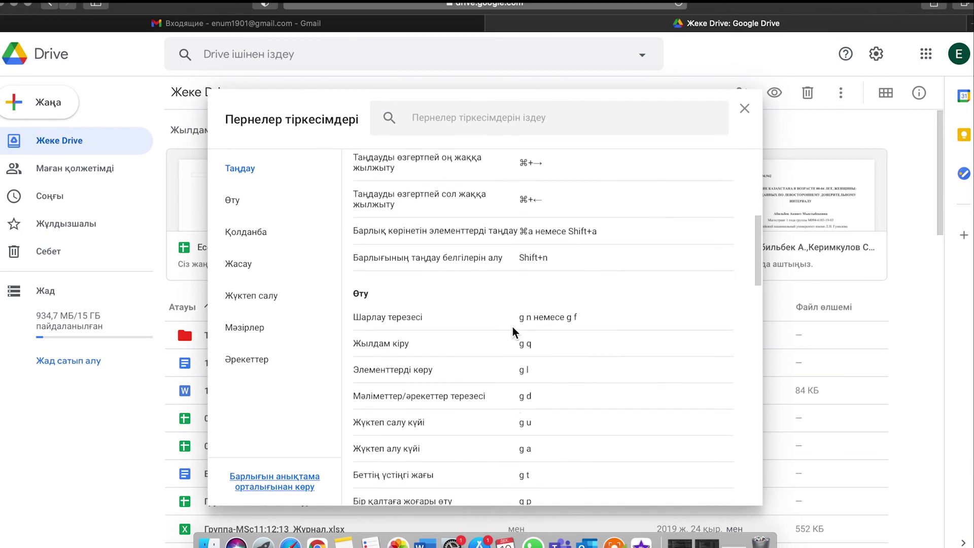
pyautogui.scroll(-4, 515, 331)
pyautogui.click(264, 240)
pyautogui.click(263, 265)
pyautogui.click(264, 296)
pyautogui.click(745, 110)
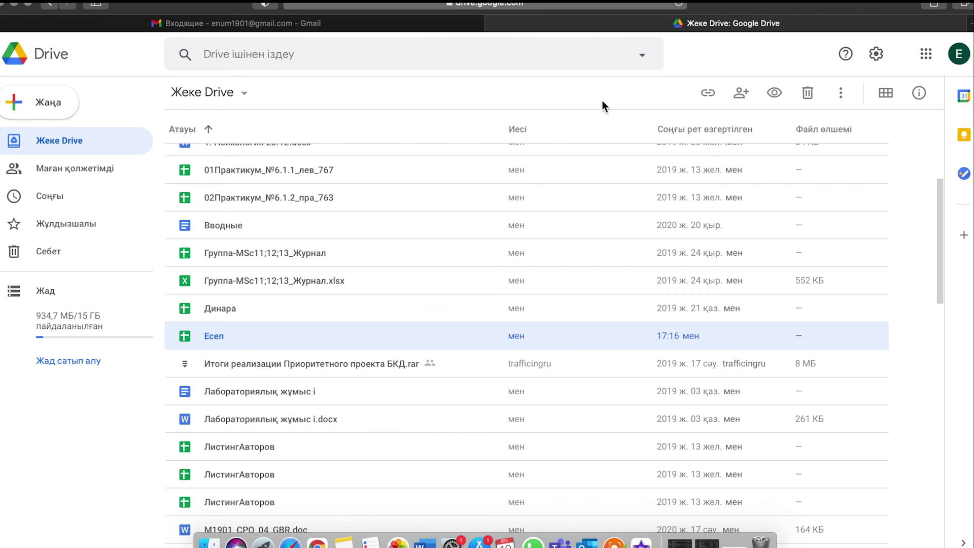
pyautogui.scroll(3, 602, 105)
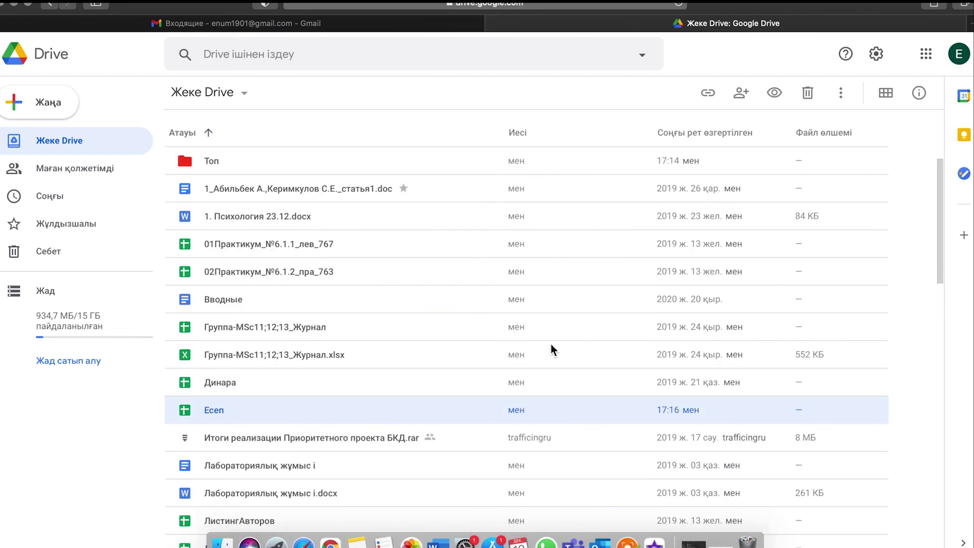
pyautogui.scroll(5, 507, 320)
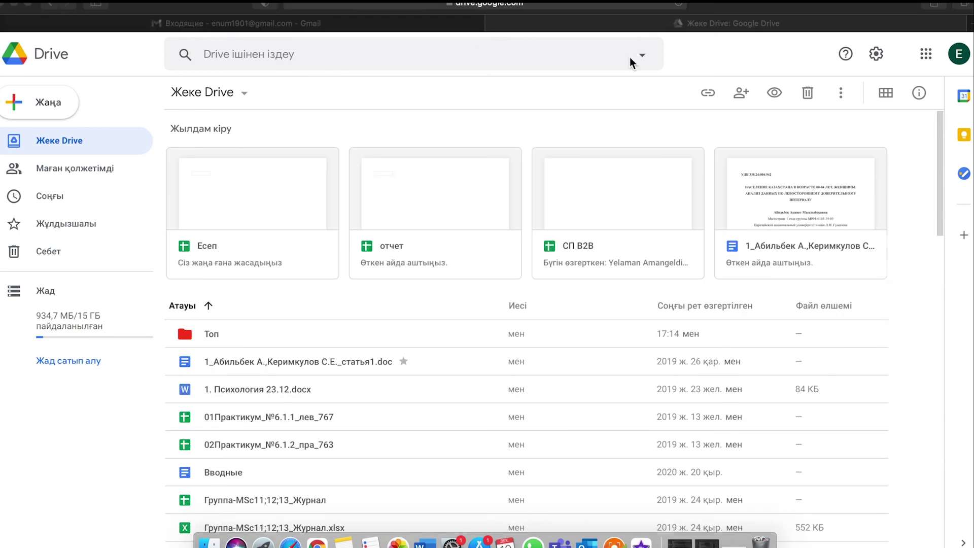